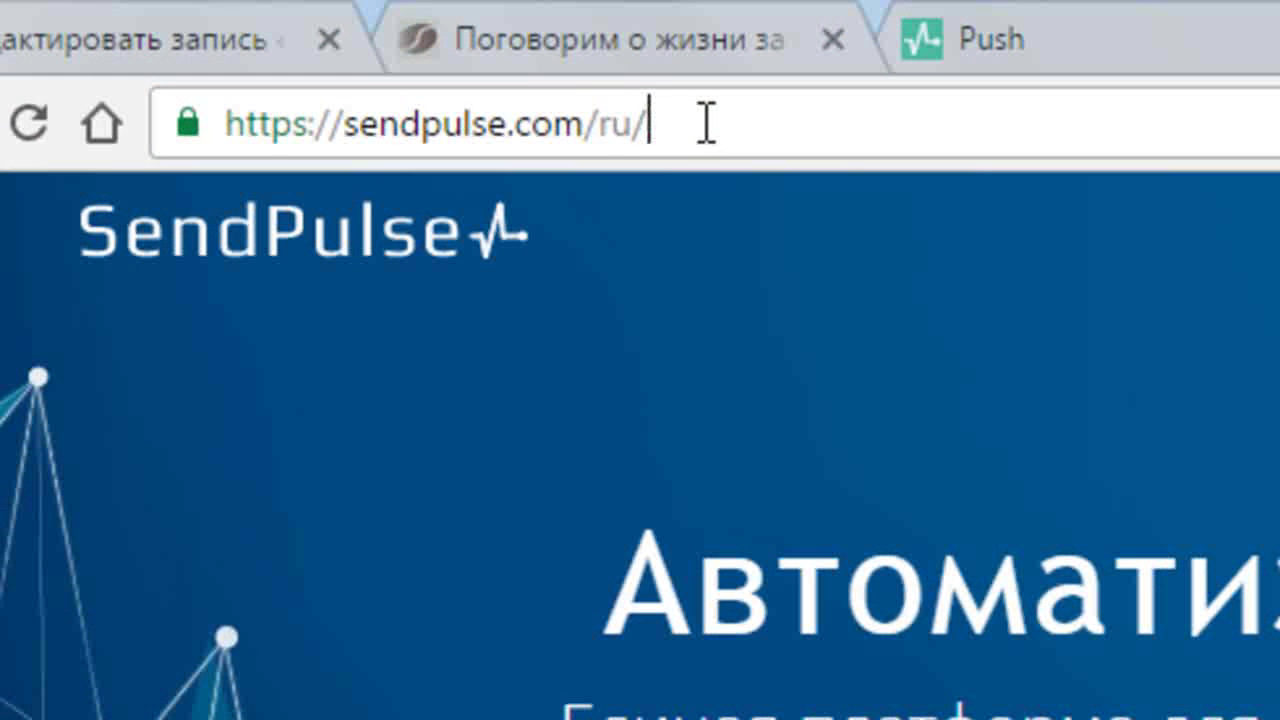
Open SendPulse's Push service, at the form for adding a new site
left_click(1035, 400)
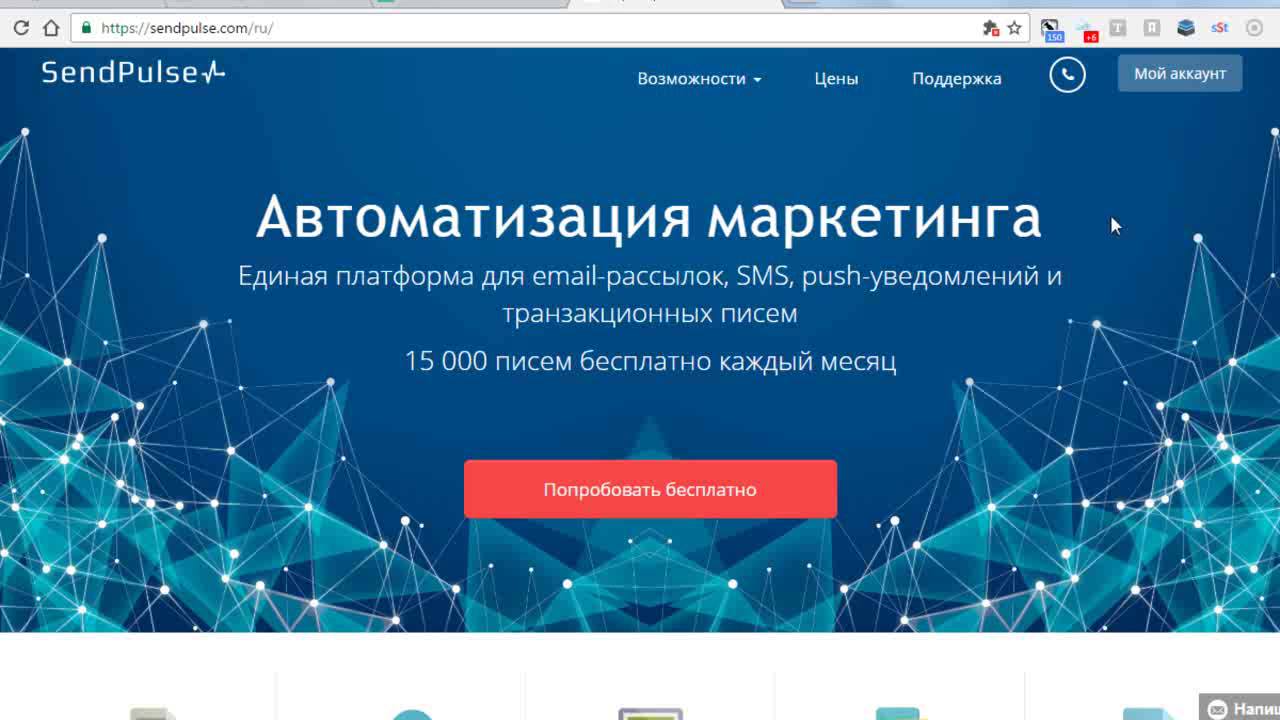
mouse_move(1067, 74)
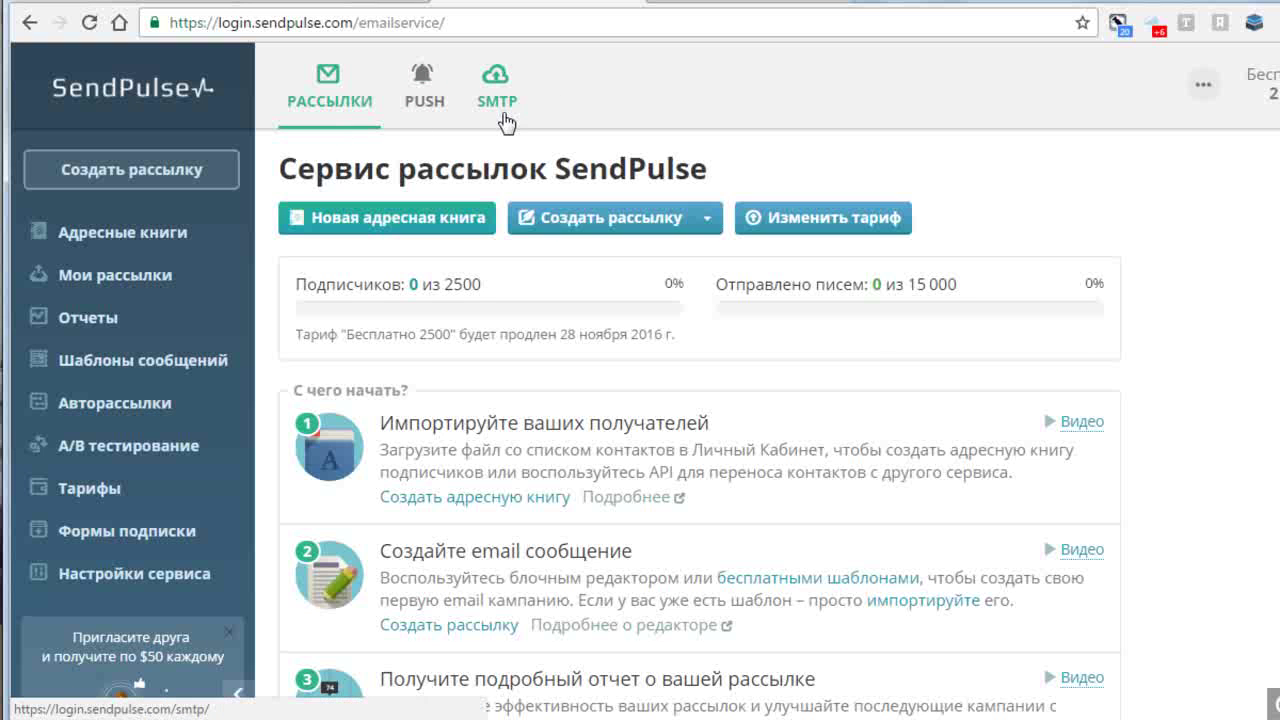
left_click(427, 104)
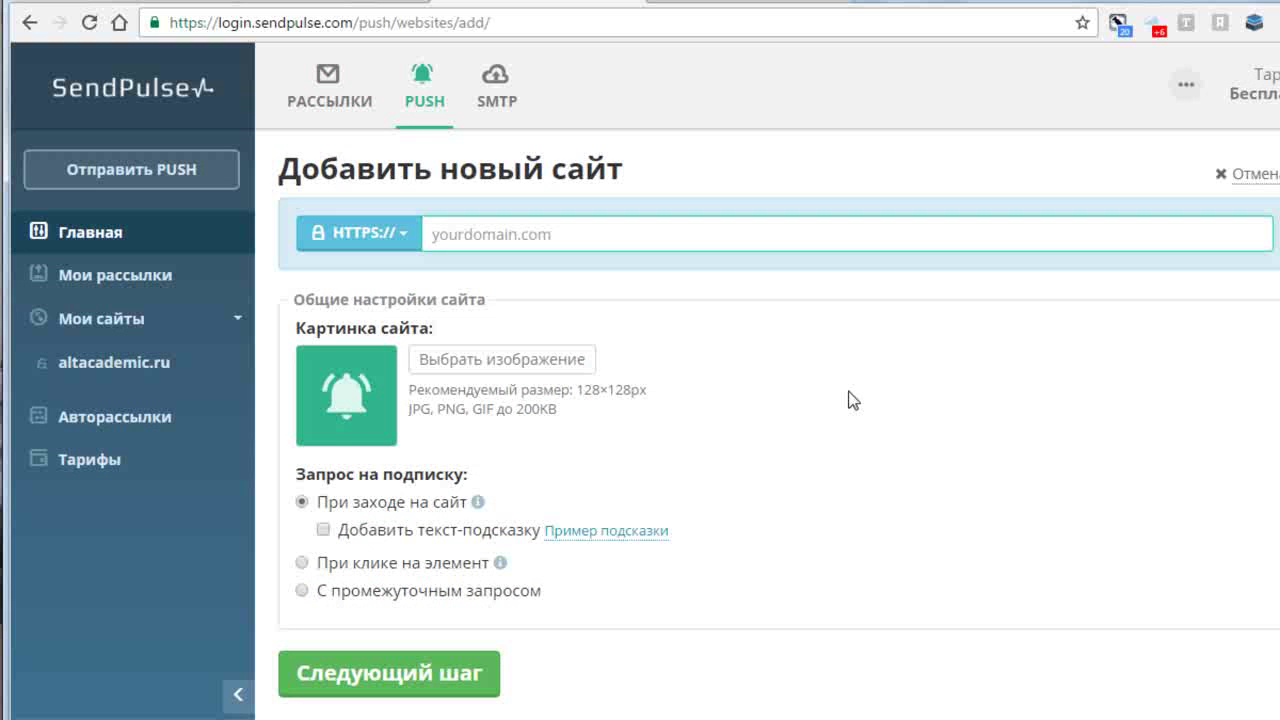
Copy the domain of the blog "Поговорим о жизни за чашечкой кофе" and enter it as the new site's address with the HTTP protocol
left_click(338, 2)
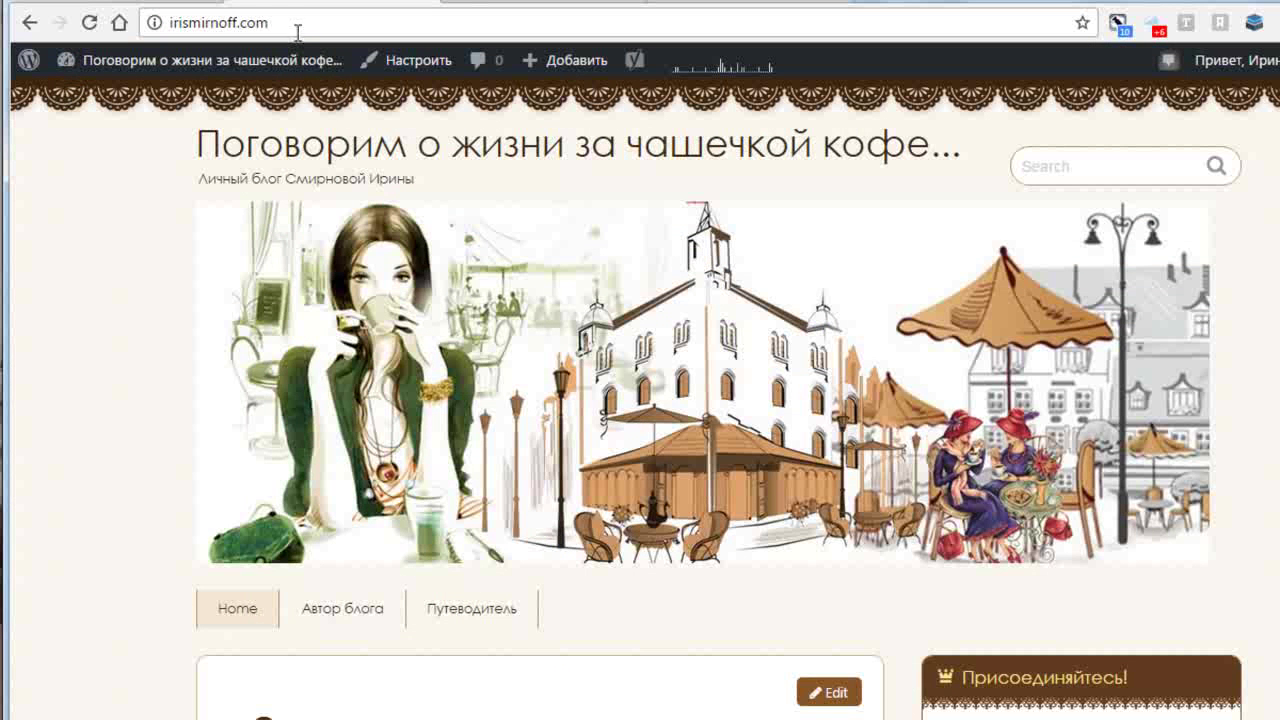
left_click_drag(289, 22, 165, 22)
key("ctrl+c")
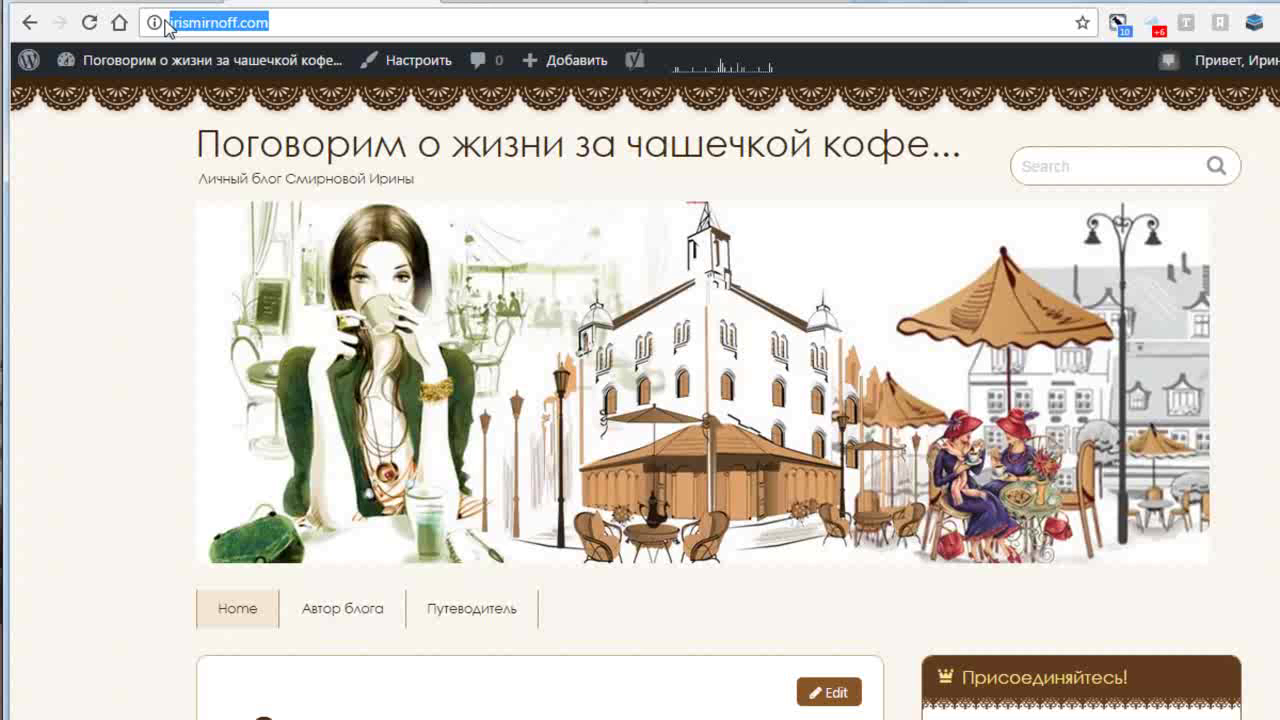
left_click(560, 4)
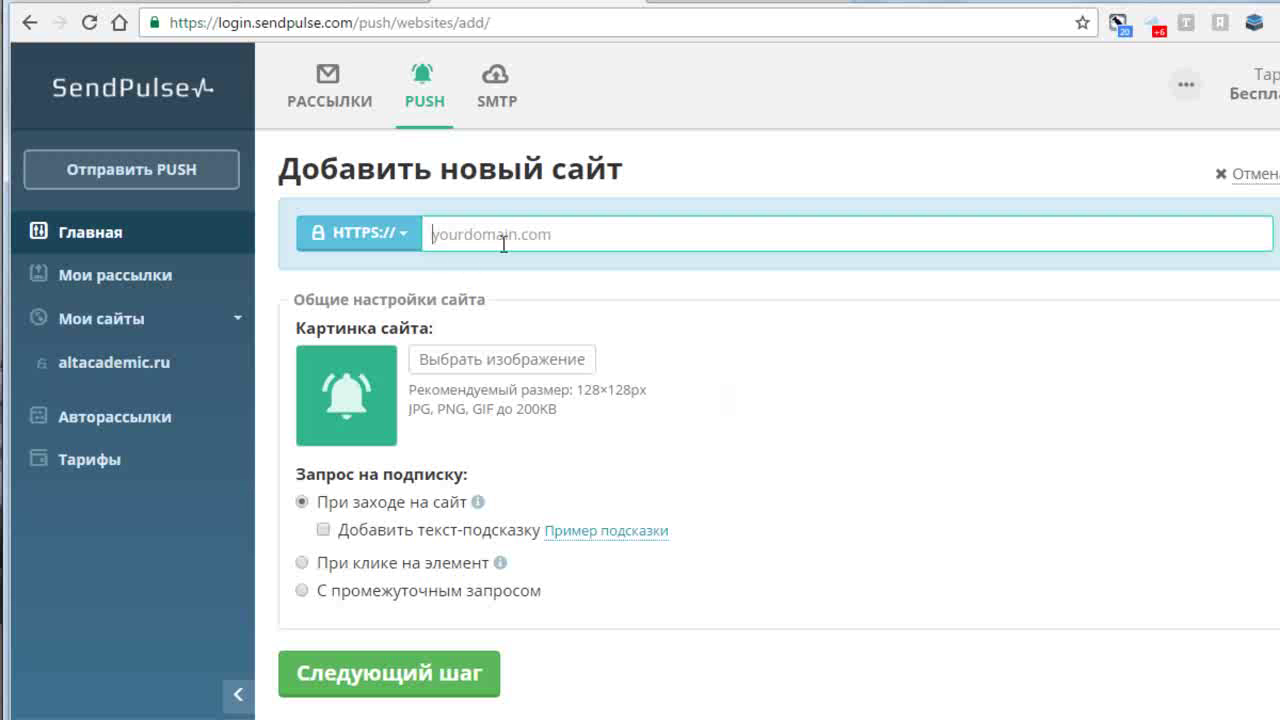
key("ctrl+v")
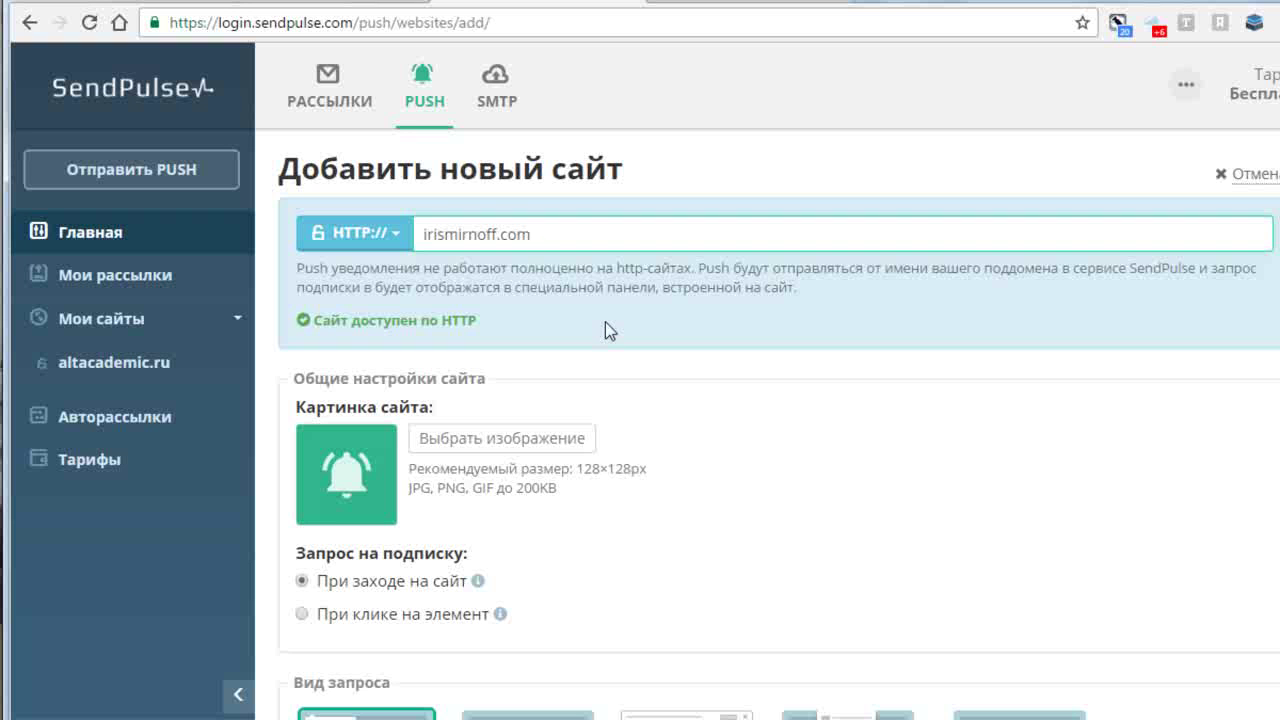
left_click(397, 234)
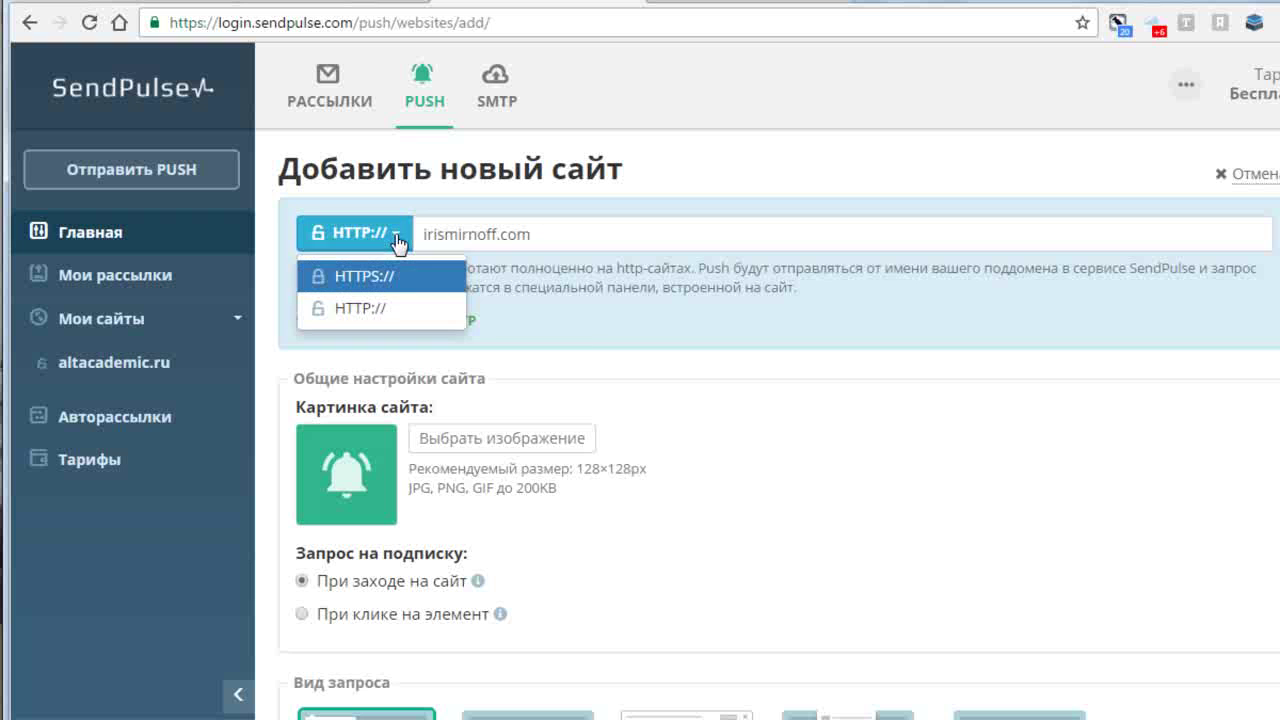
left_click(397, 236)
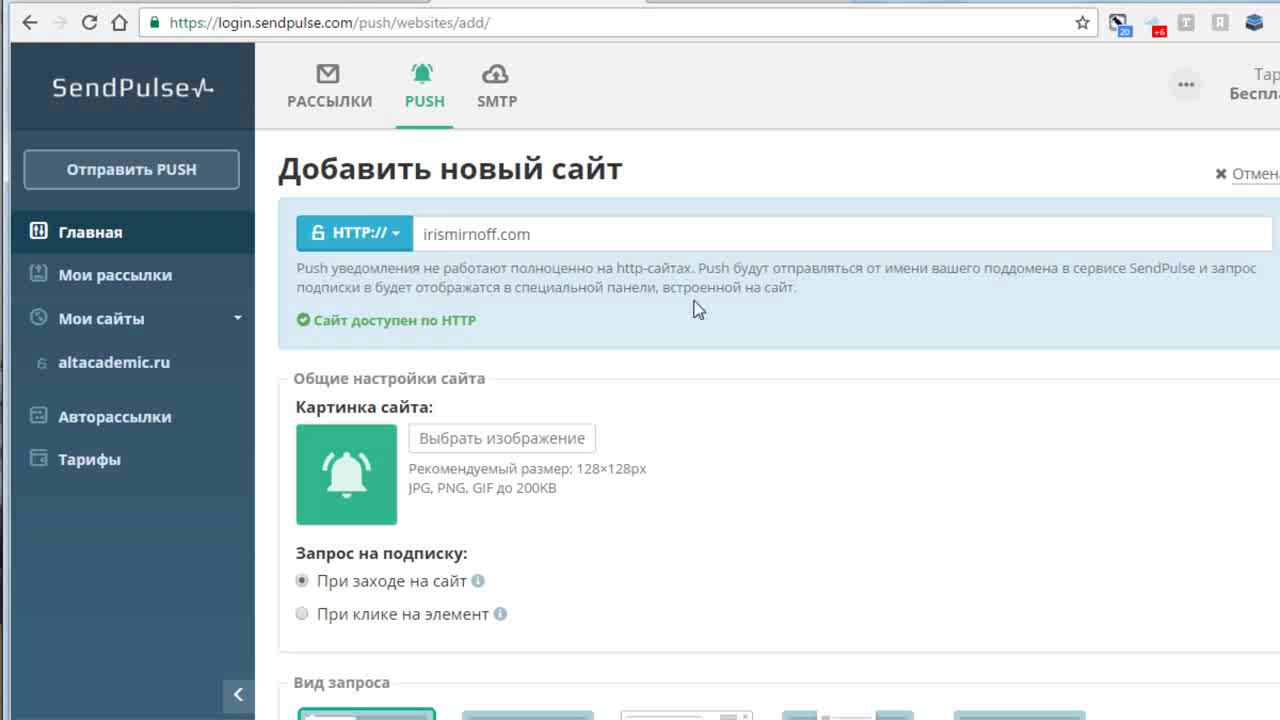
Upload the picture "сенд" from the desktop as the site image and save it uncropped
scroll(679, 291, "down", 2)
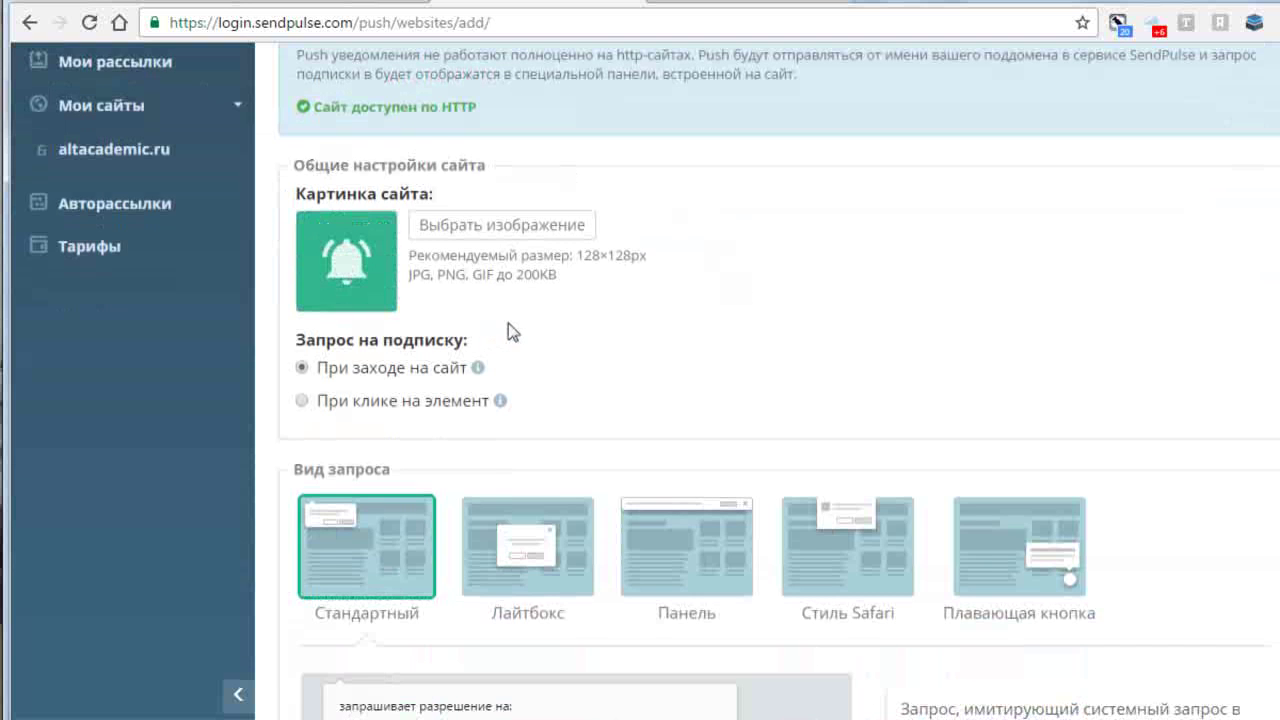
left_click(530, 234)
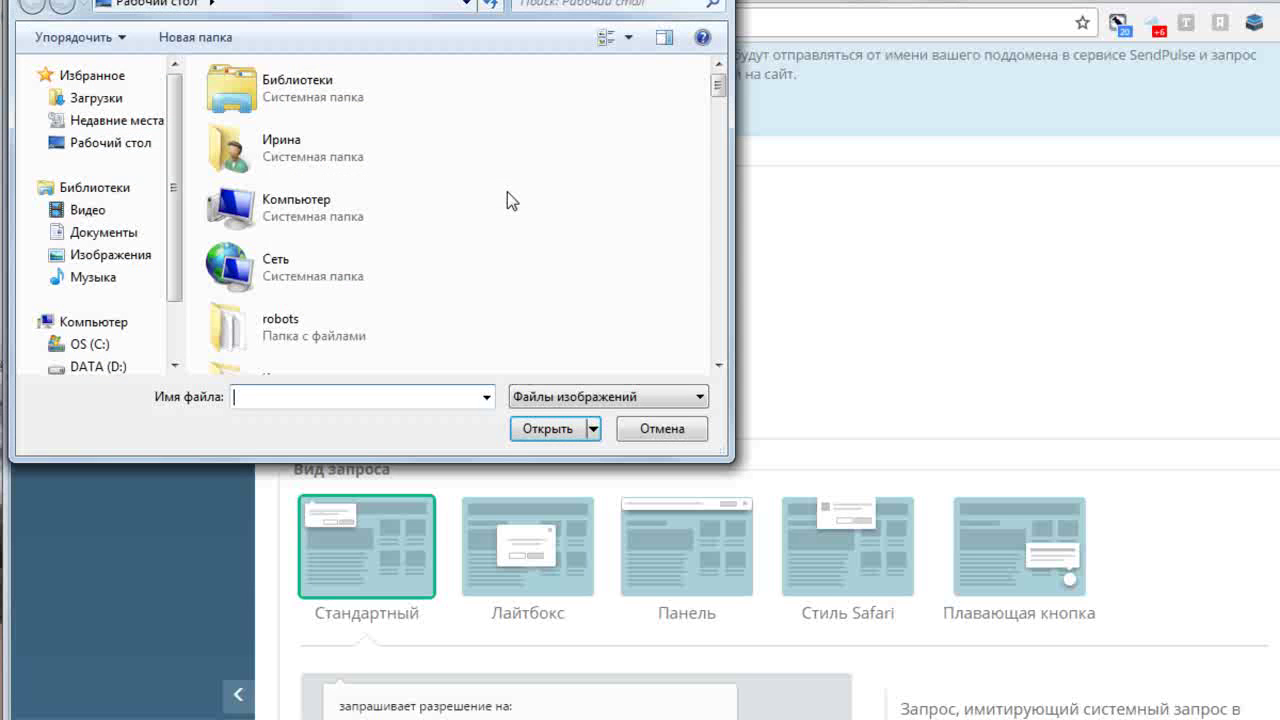
scroll(503, 180, "down", 15)
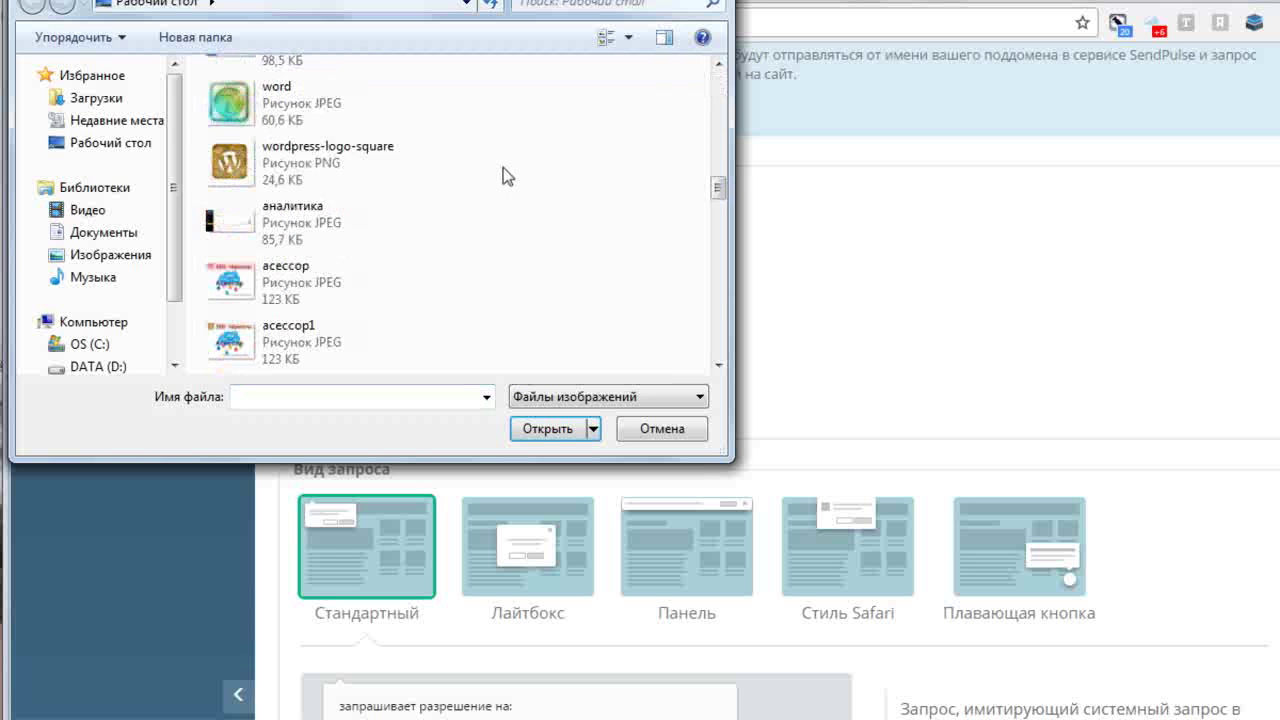
scroll(503, 167, "down", 10)
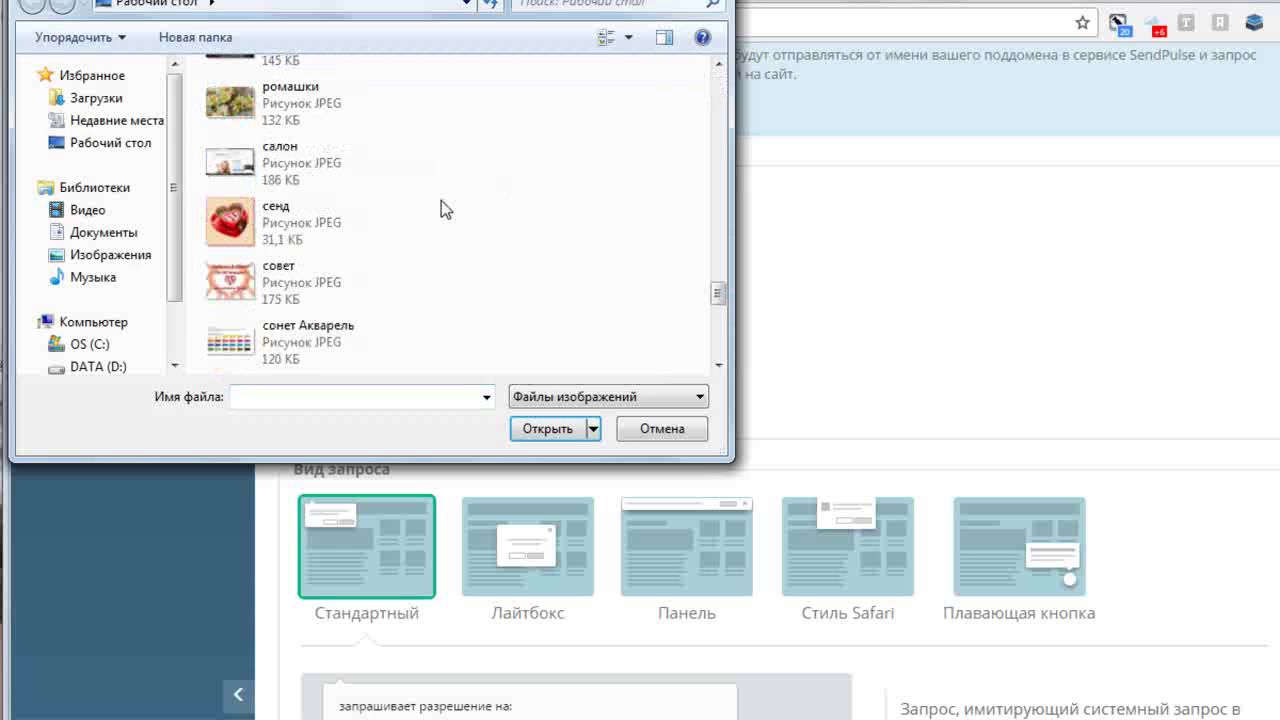
double_click(222, 222)
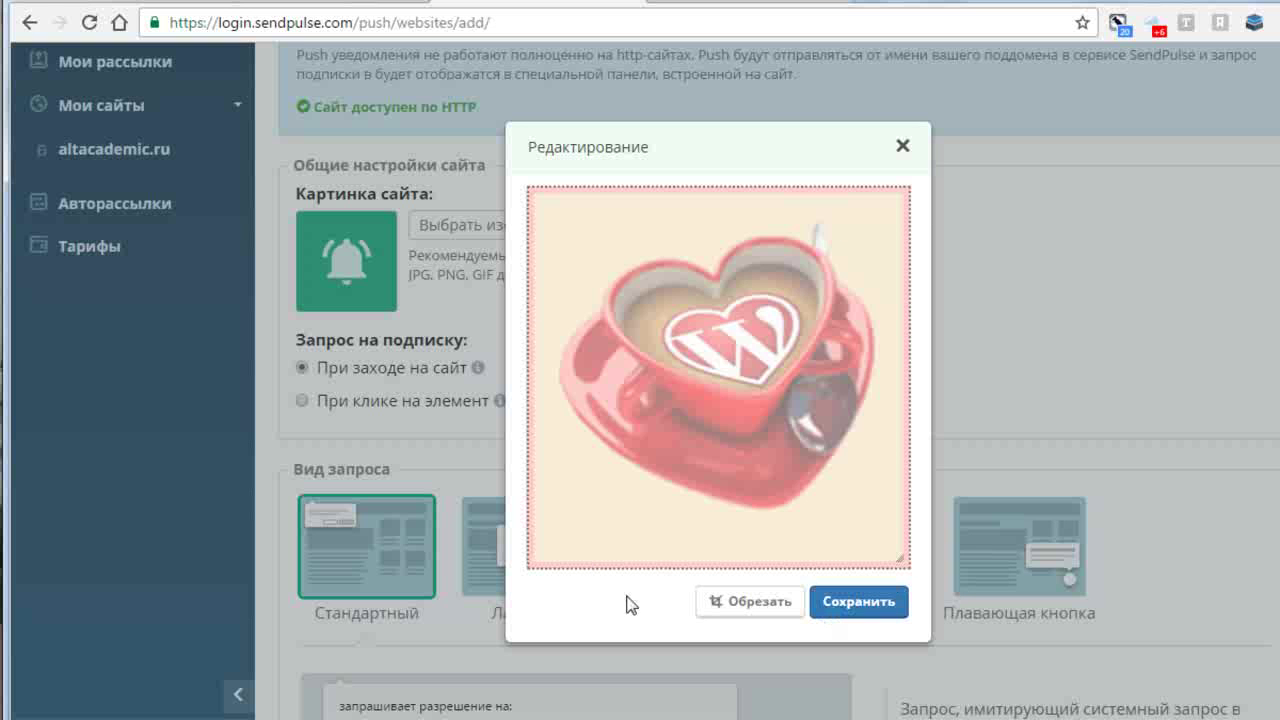
left_click(872, 606)
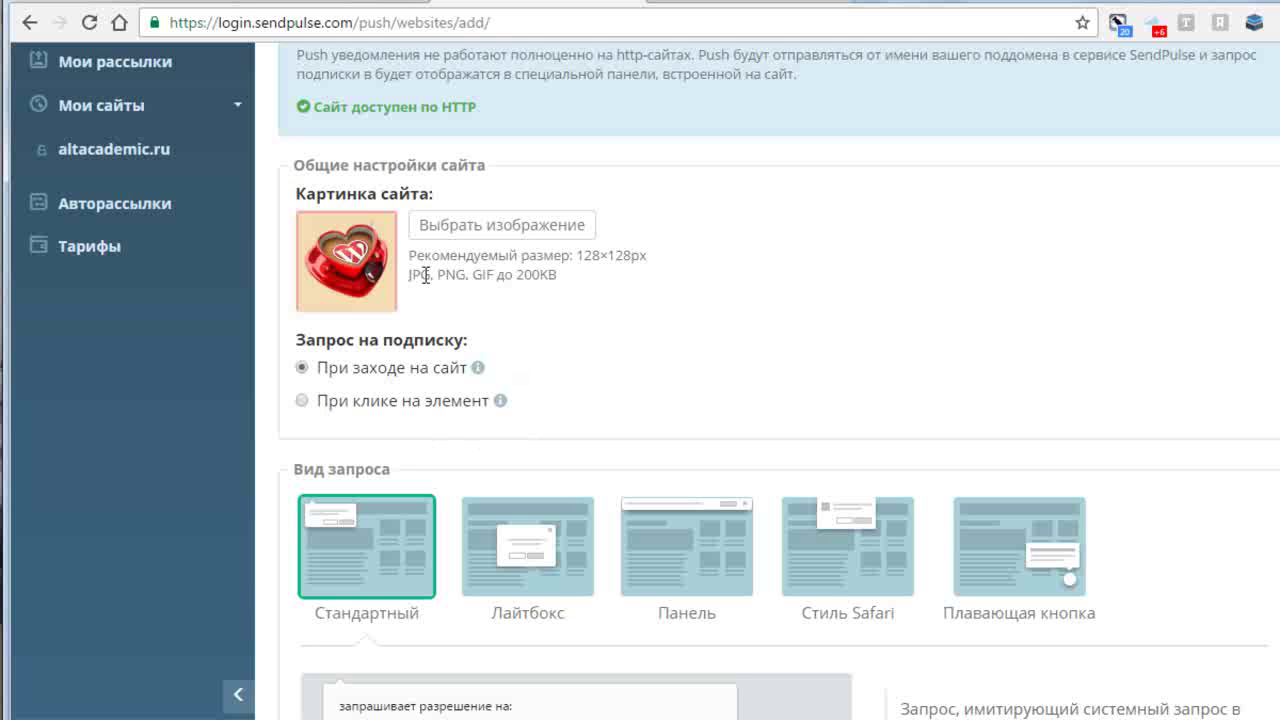
Compare the Лайтбокс, Панель, Стиль Safari and Плавающая кнопка subscription request types in their previews
scroll(627, 372, "down", 2)
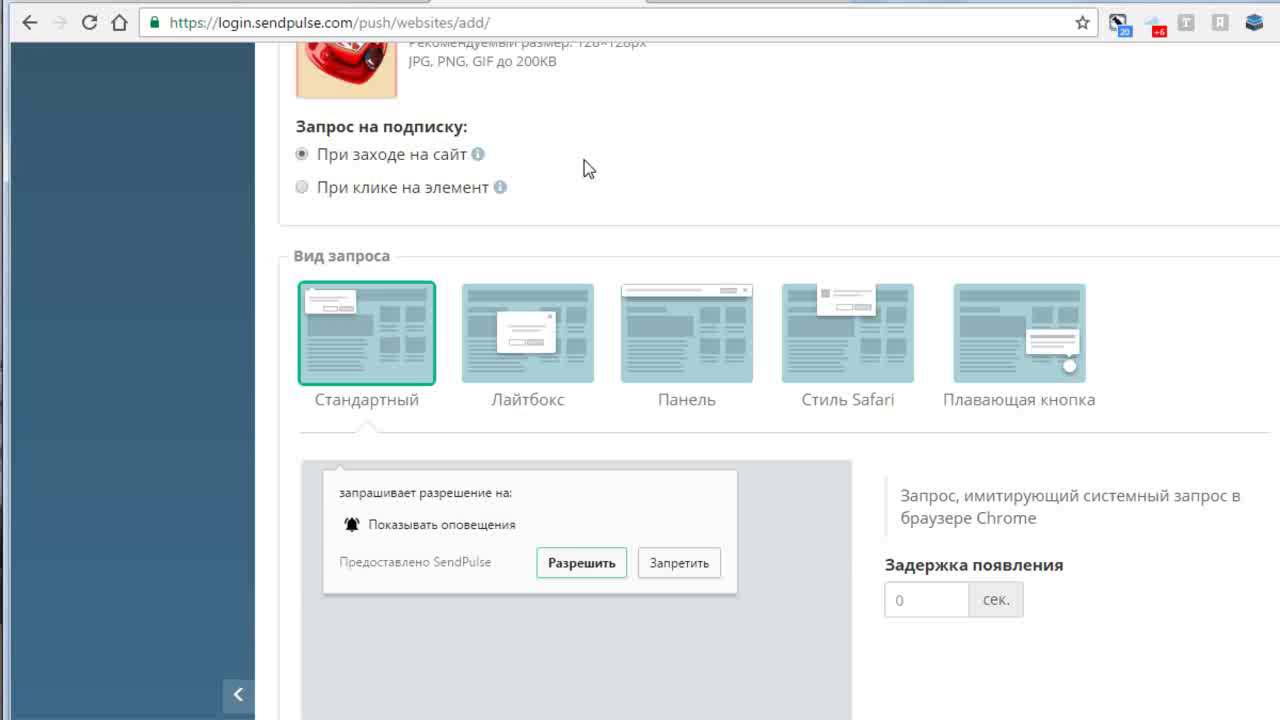
scroll(584, 160, "up", 1)
scroll(623, 257, "down", 1)
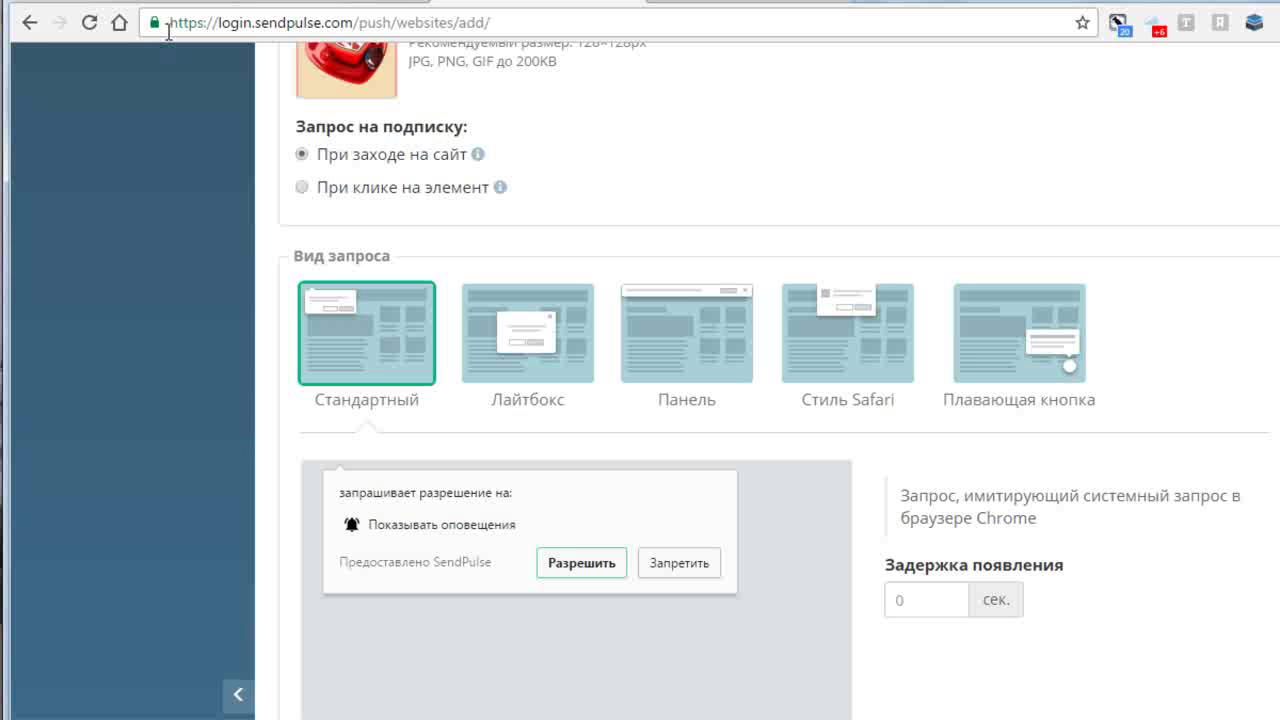
left_click(558, 368)
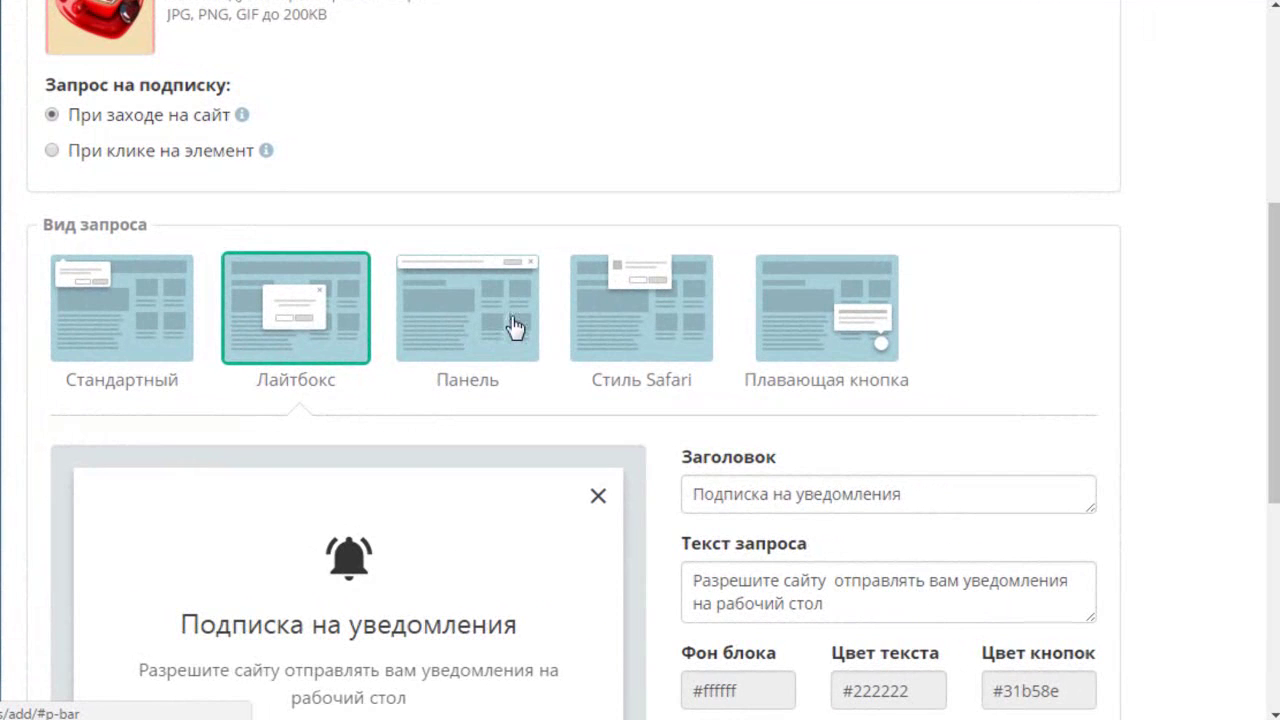
left_click(516, 327)
scroll(1234, 249, "down", 1)
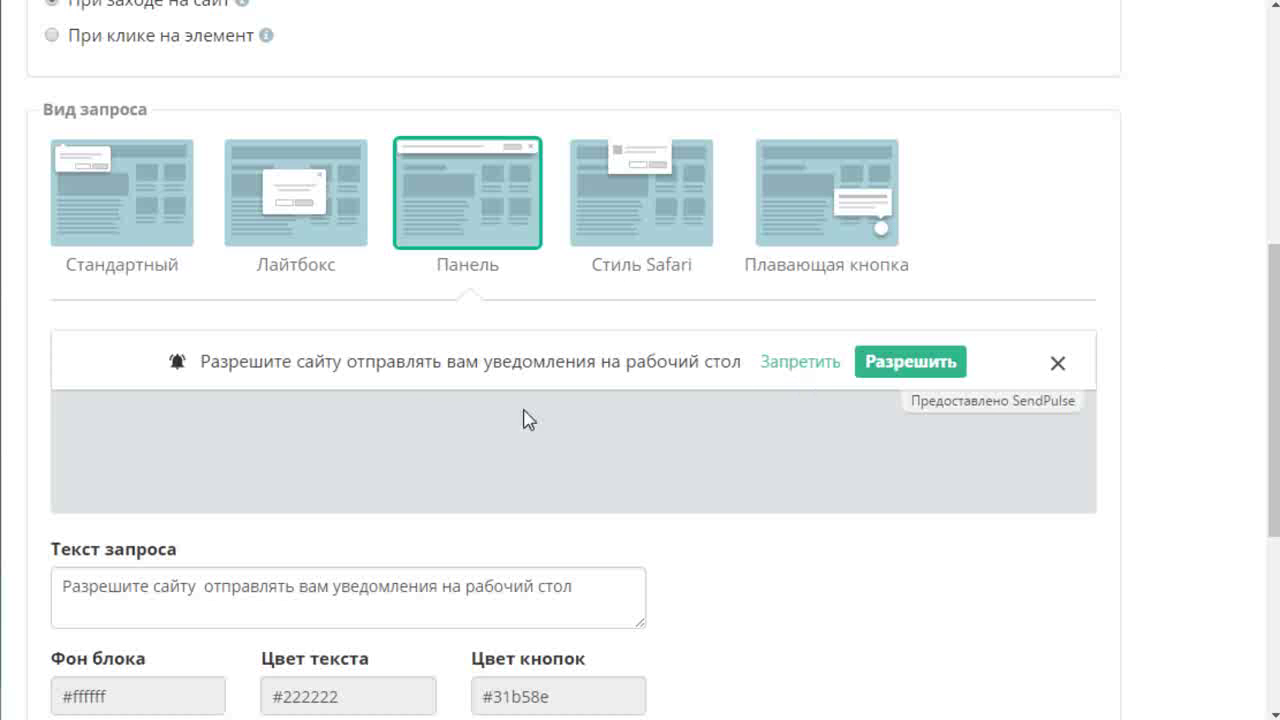
left_click(313, 216)
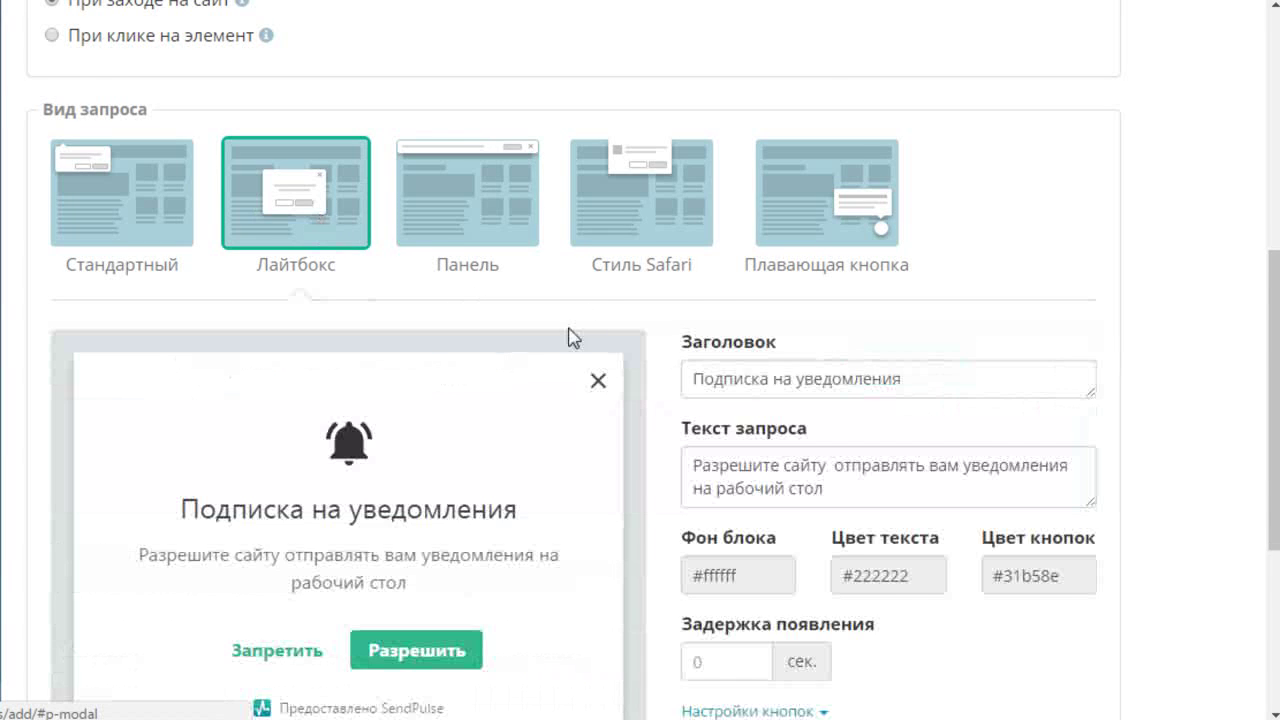
scroll(629, 314, "down", 2)
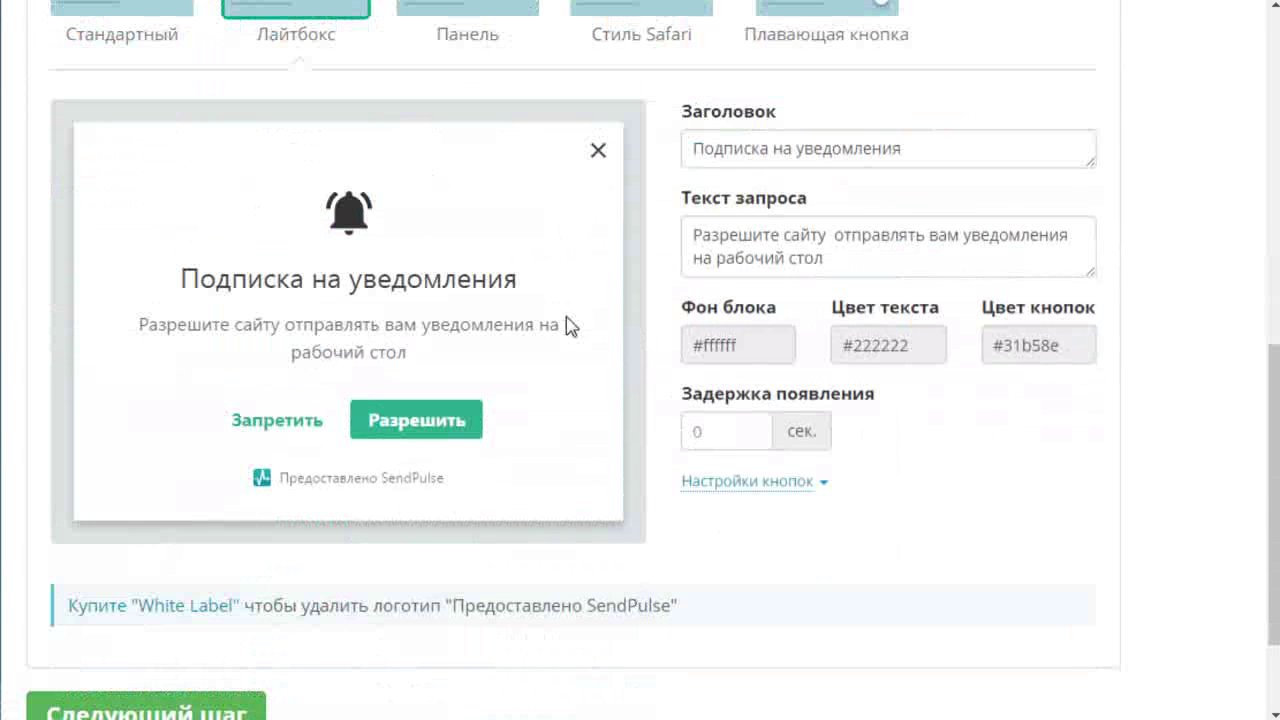
scroll(580, 329, "up", 2)
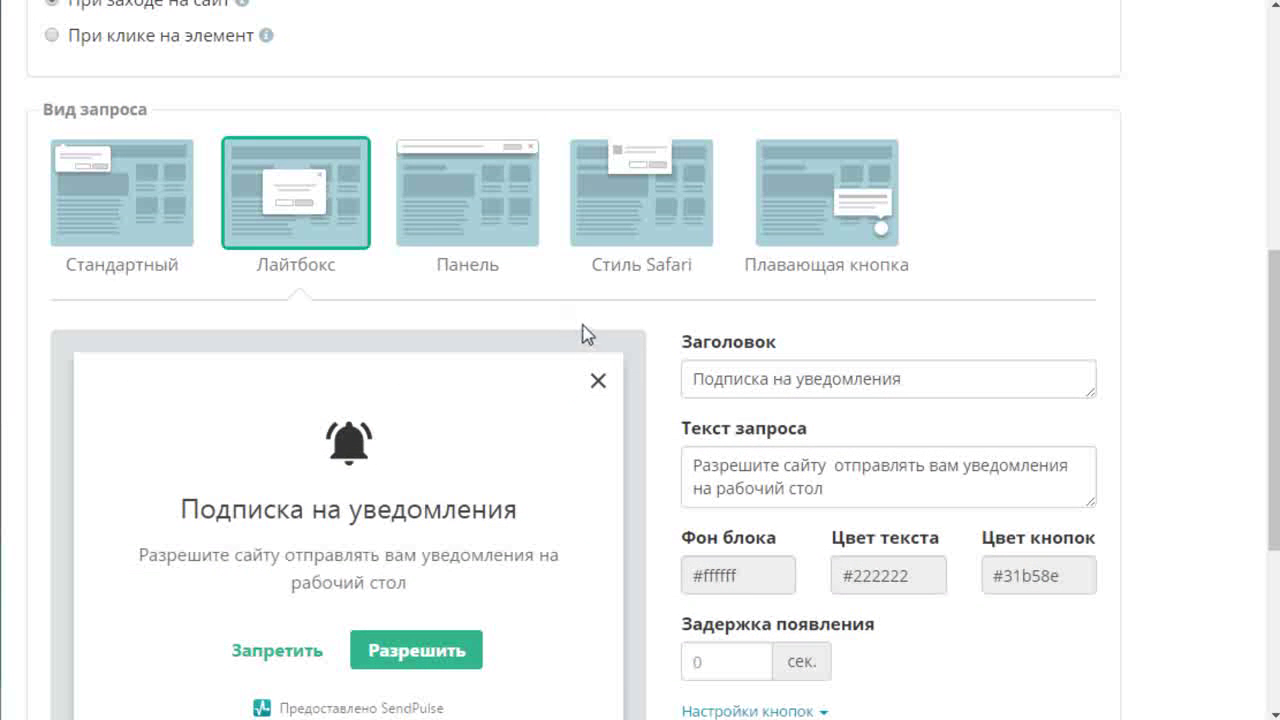
left_click(653, 227)
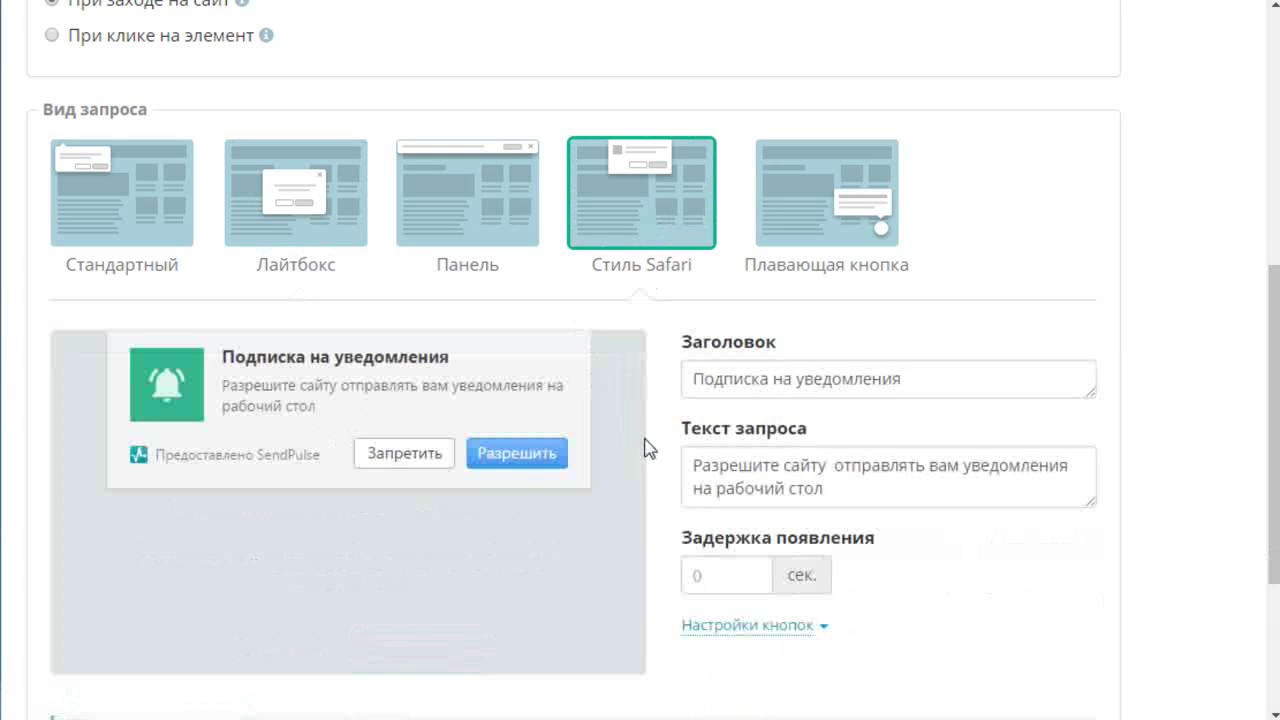
scroll(646, 437, "down", 1)
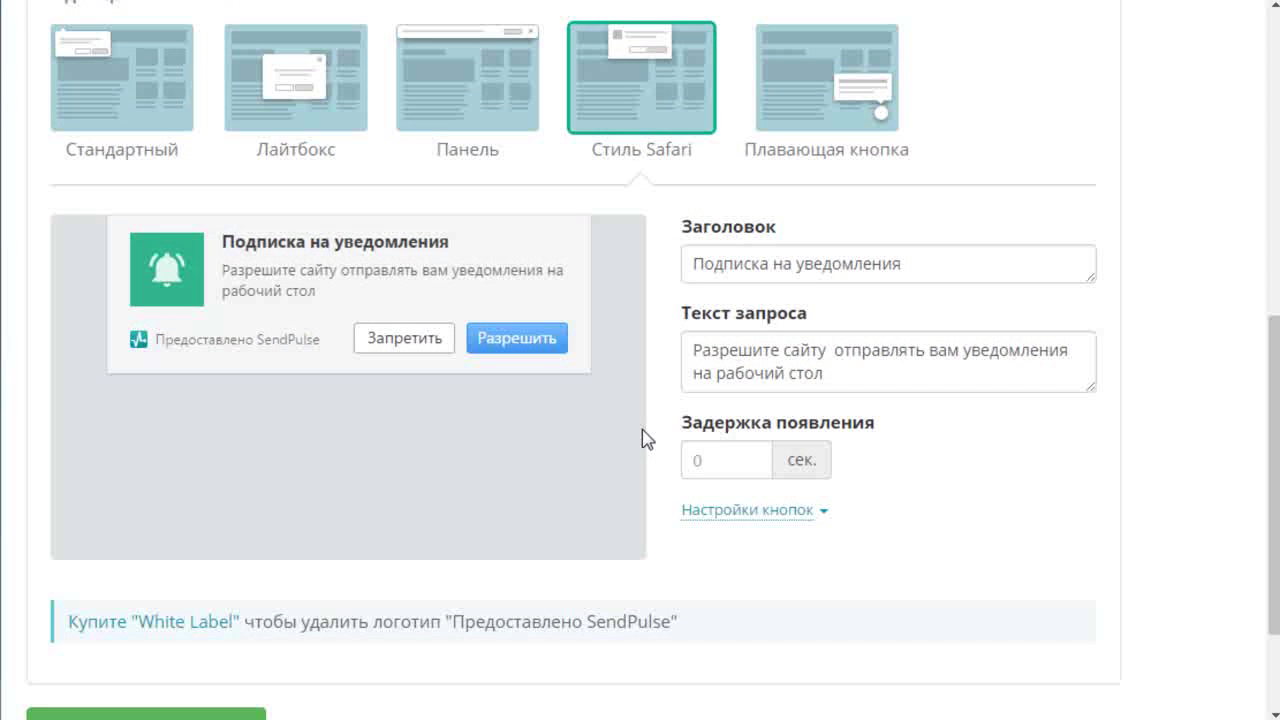
left_click(795, 94)
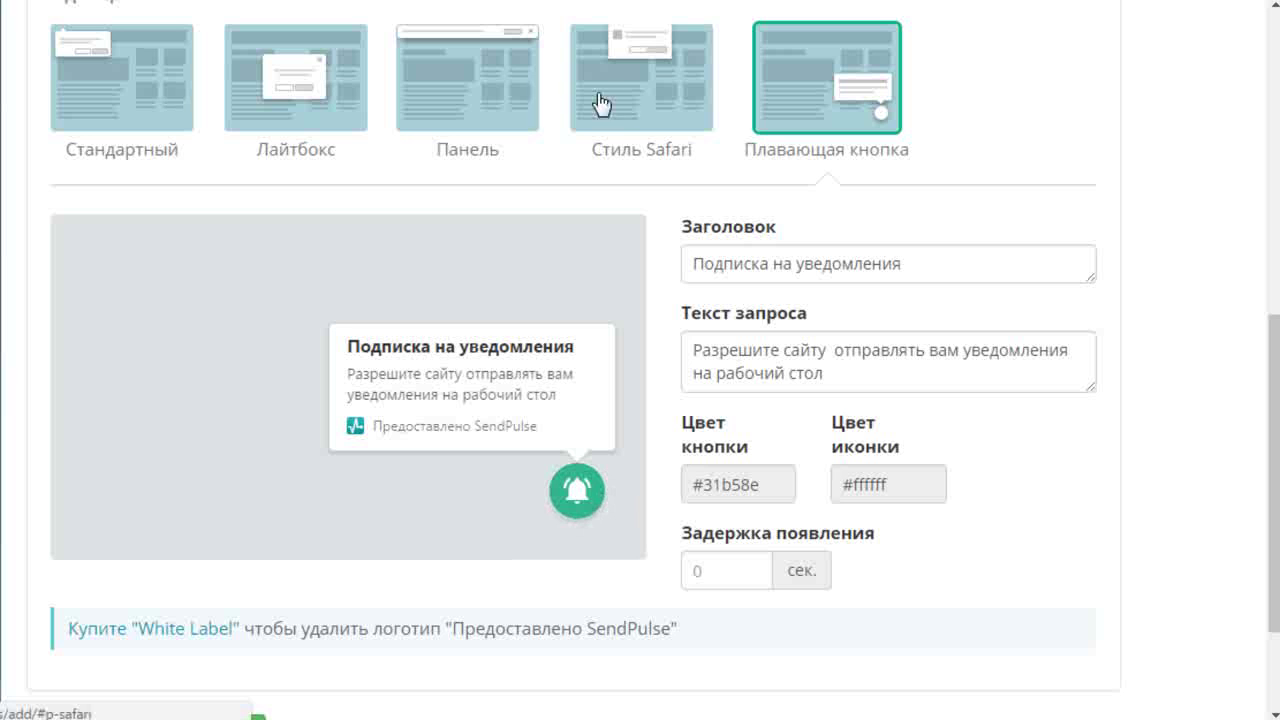
Choose the Панель request type and insert "Поговорим о жизни за чашечкой кофе" in quotation marks after "Разрешите сайту" in the request text
left_click(468, 96)
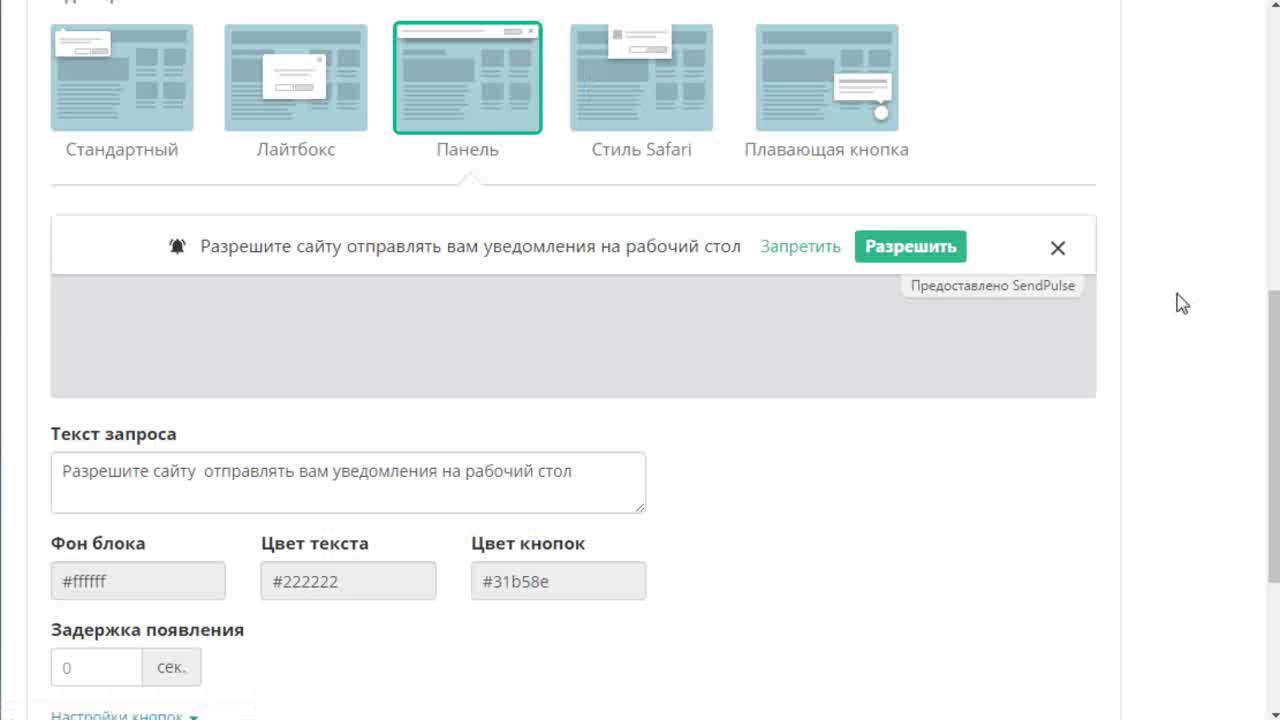
scroll(1181, 302, "down", 1)
scroll(1181, 302, "down", 1)
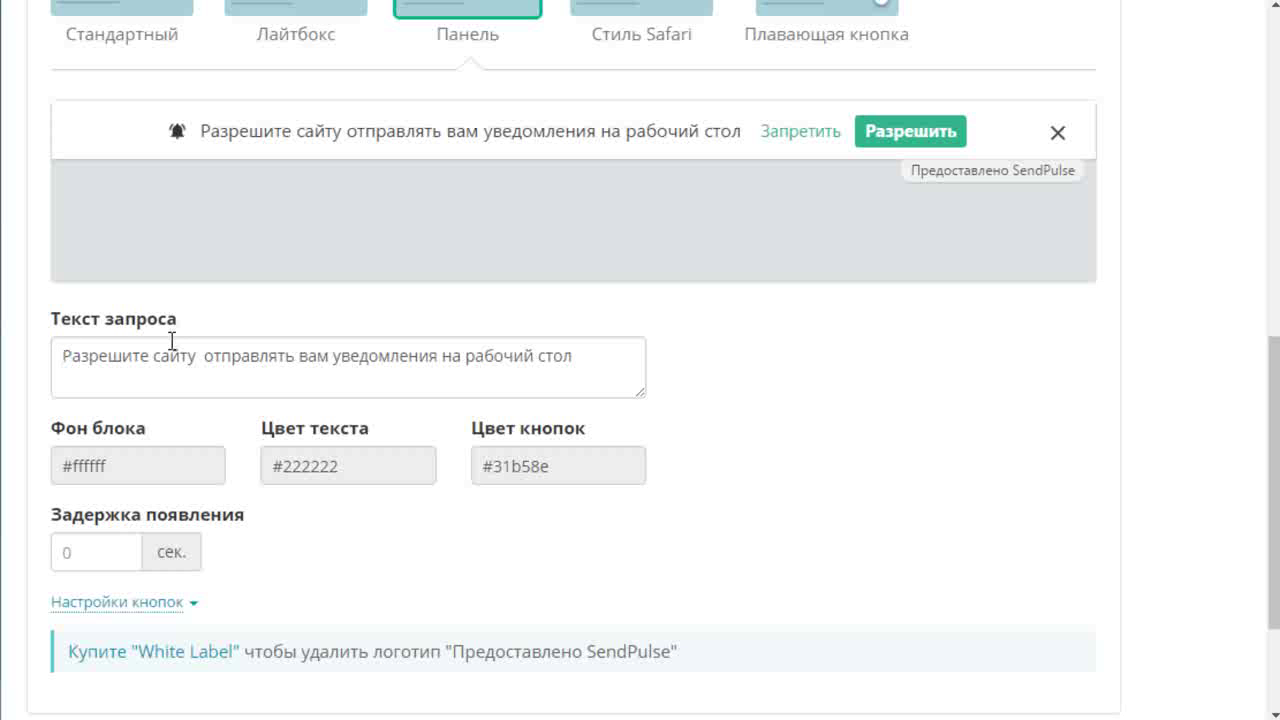
left_click(204, 357)
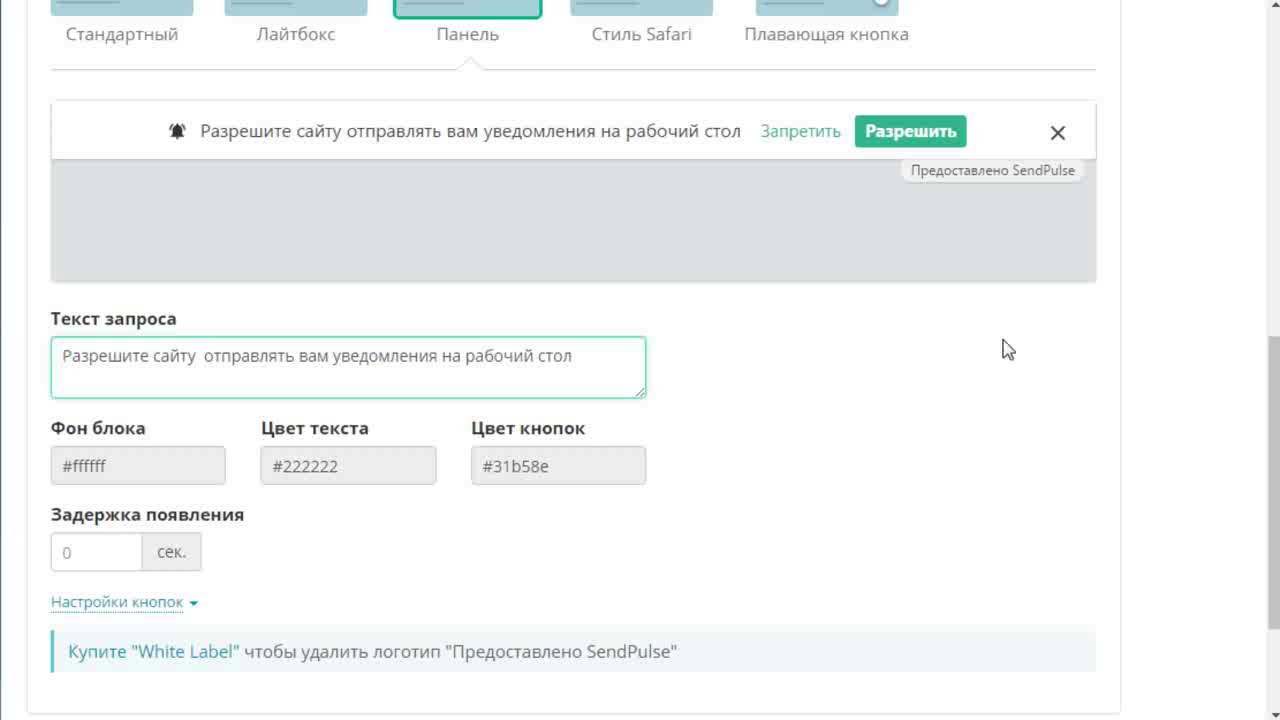
type("@")
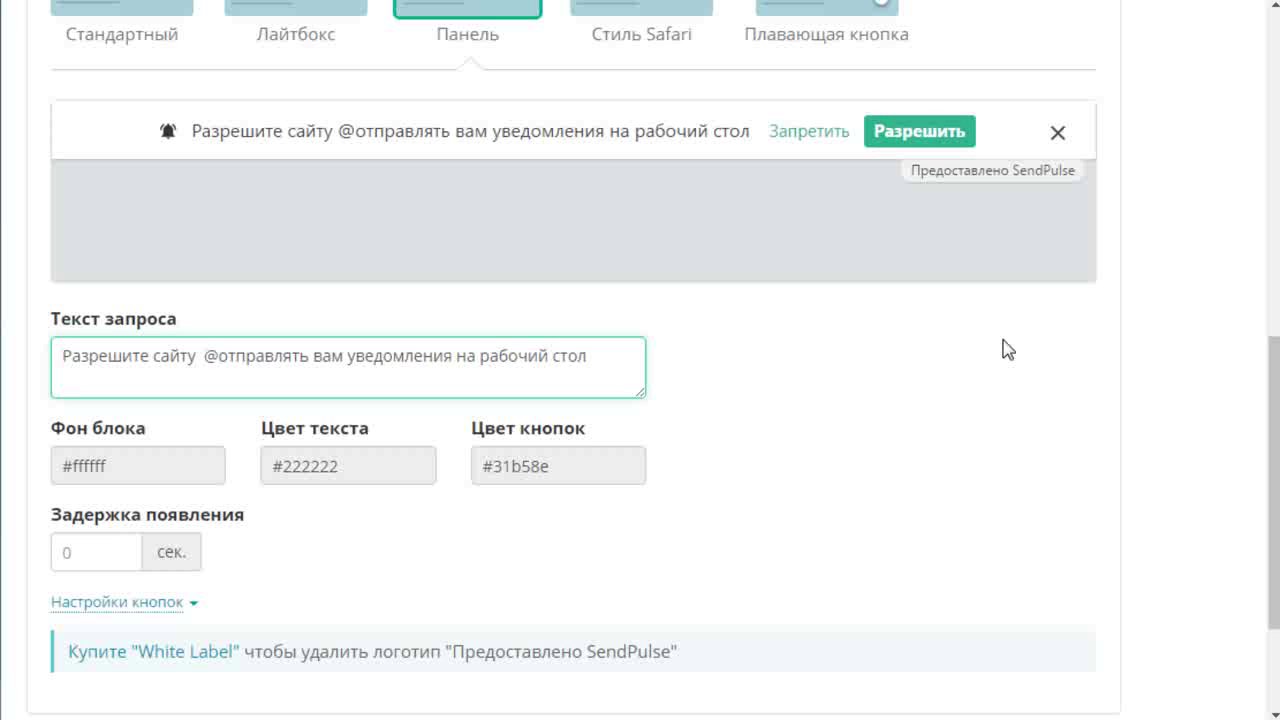
key("BackSpace")
type("\"Поговорим о жизни за чашечкой кофе\"")
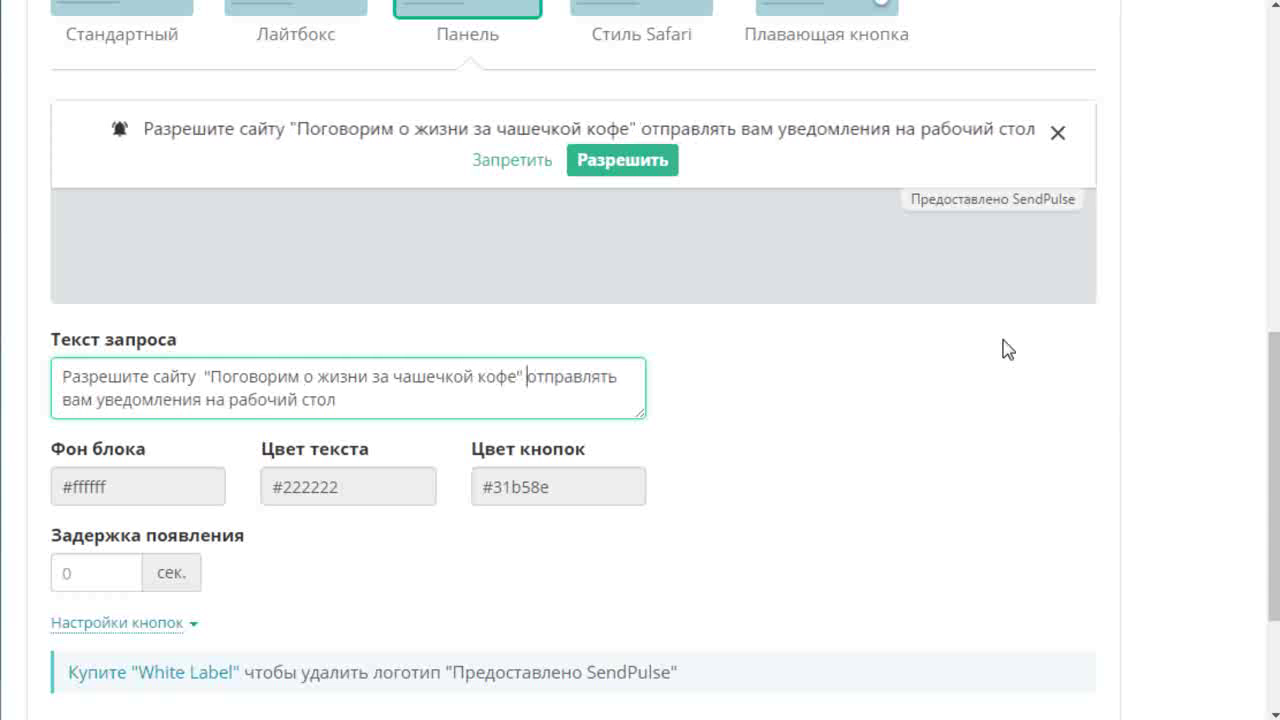
Capitalize the word "Вам" in the request text
left_click(66, 400)
key("Delete")
type("В")
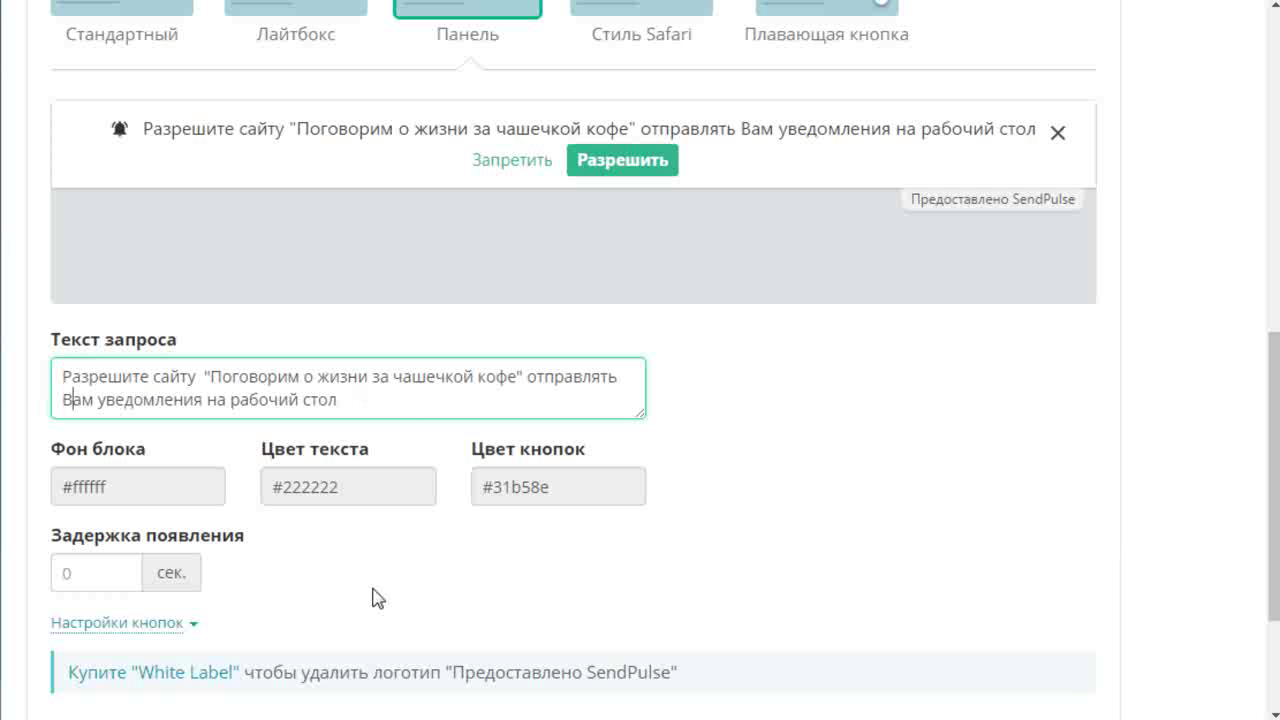
Try blue #03658c and red #f2594b as the panel's background colour, and set it to yellow #ffc55f
left_click(138, 485)
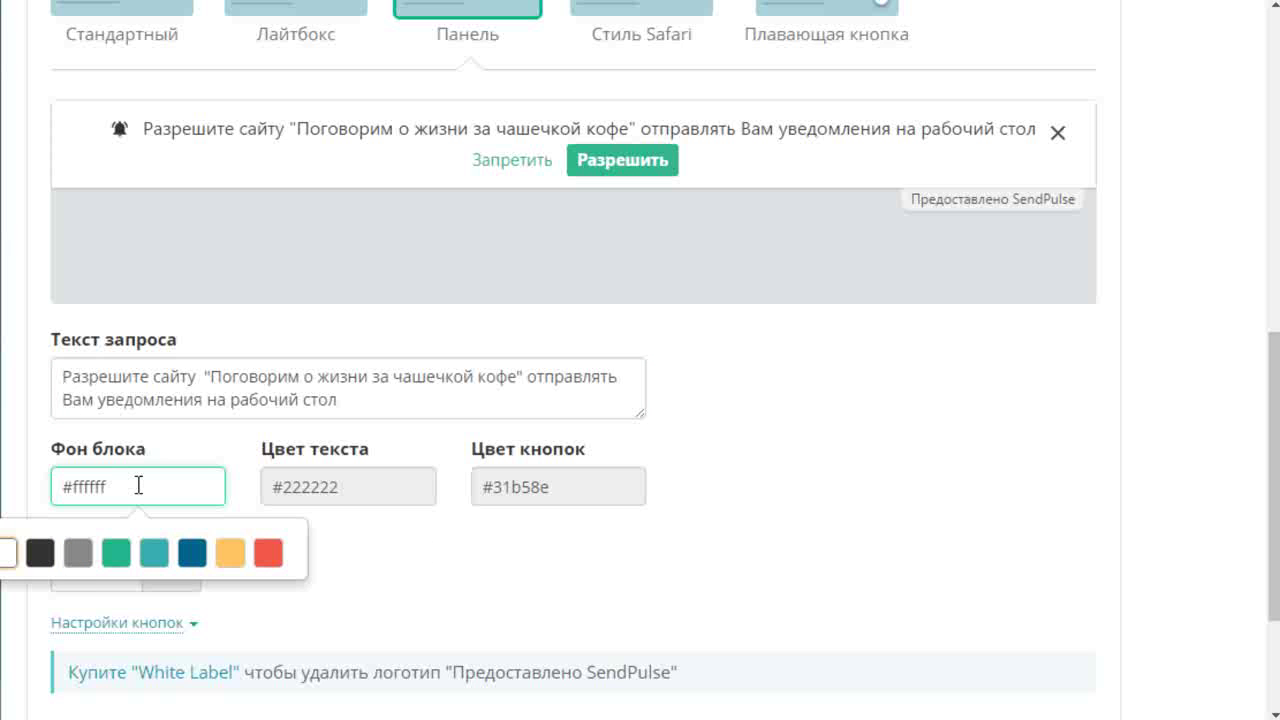
left_click(191, 553)
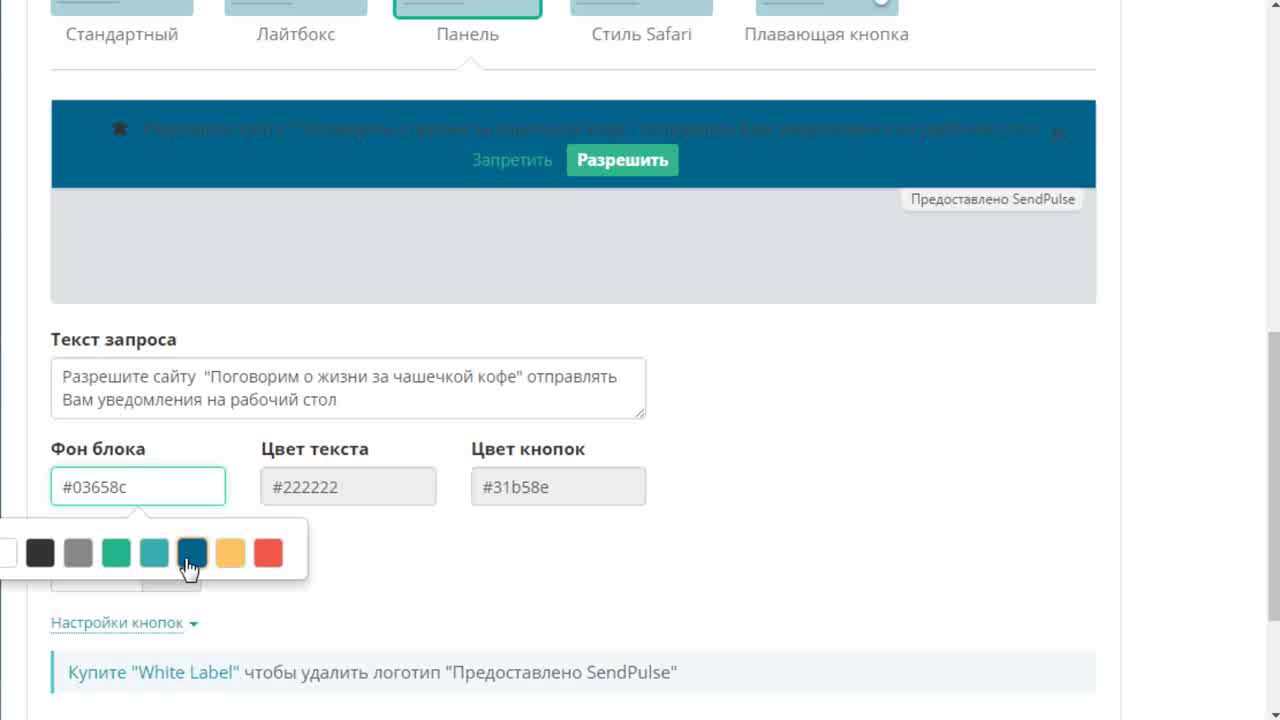
left_click(269, 556)
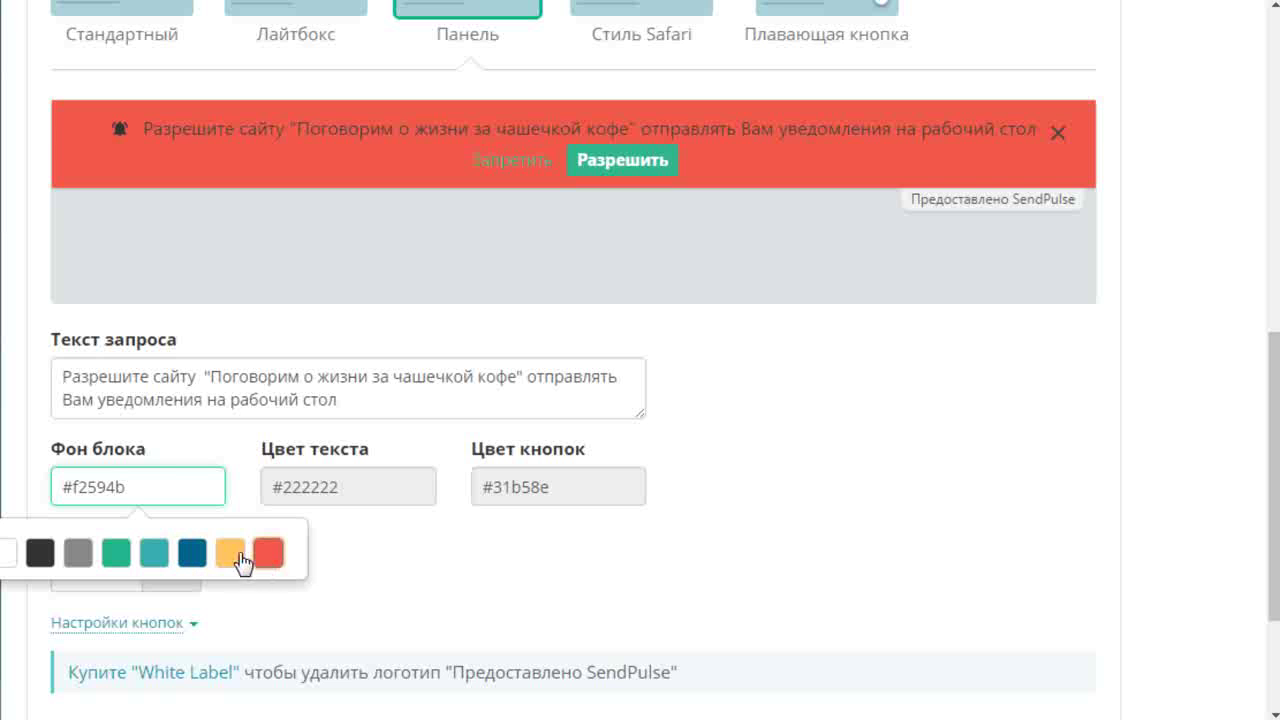
left_click(232, 558)
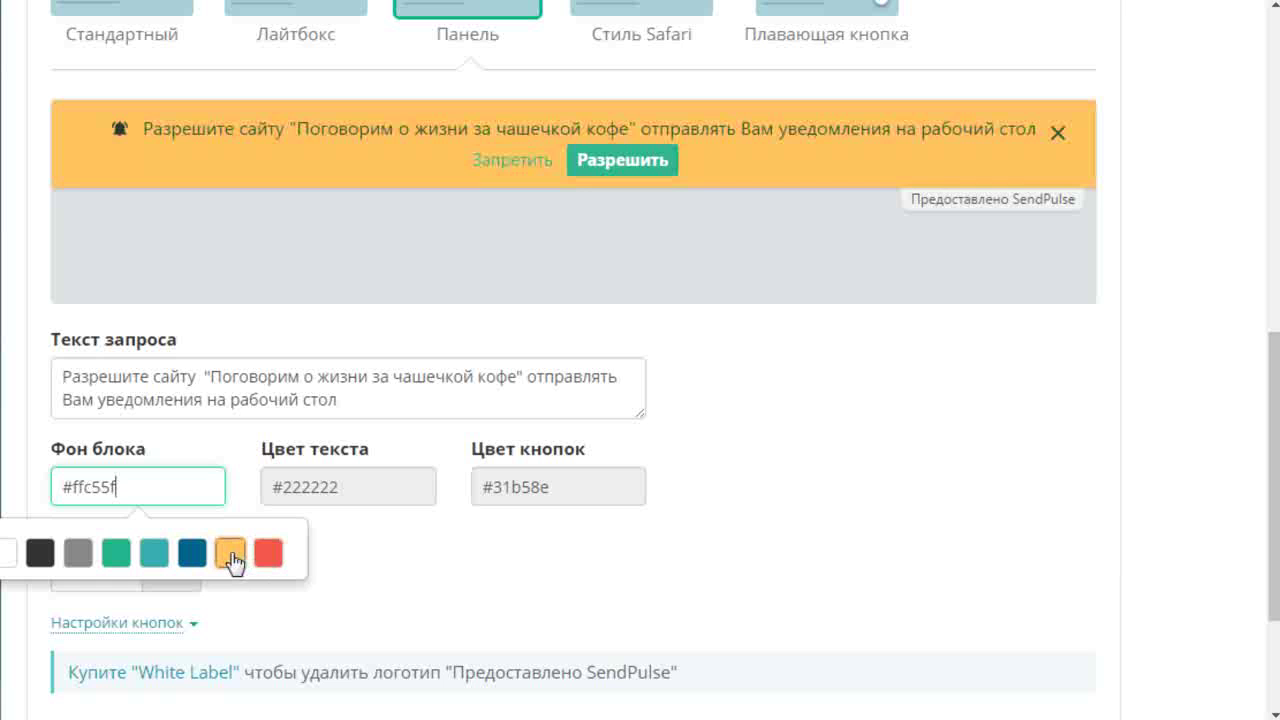
Set the panel's background colour to white #ffffff, try blue #03658c for the text, and set the text colour to #333333
left_click(8, 555)
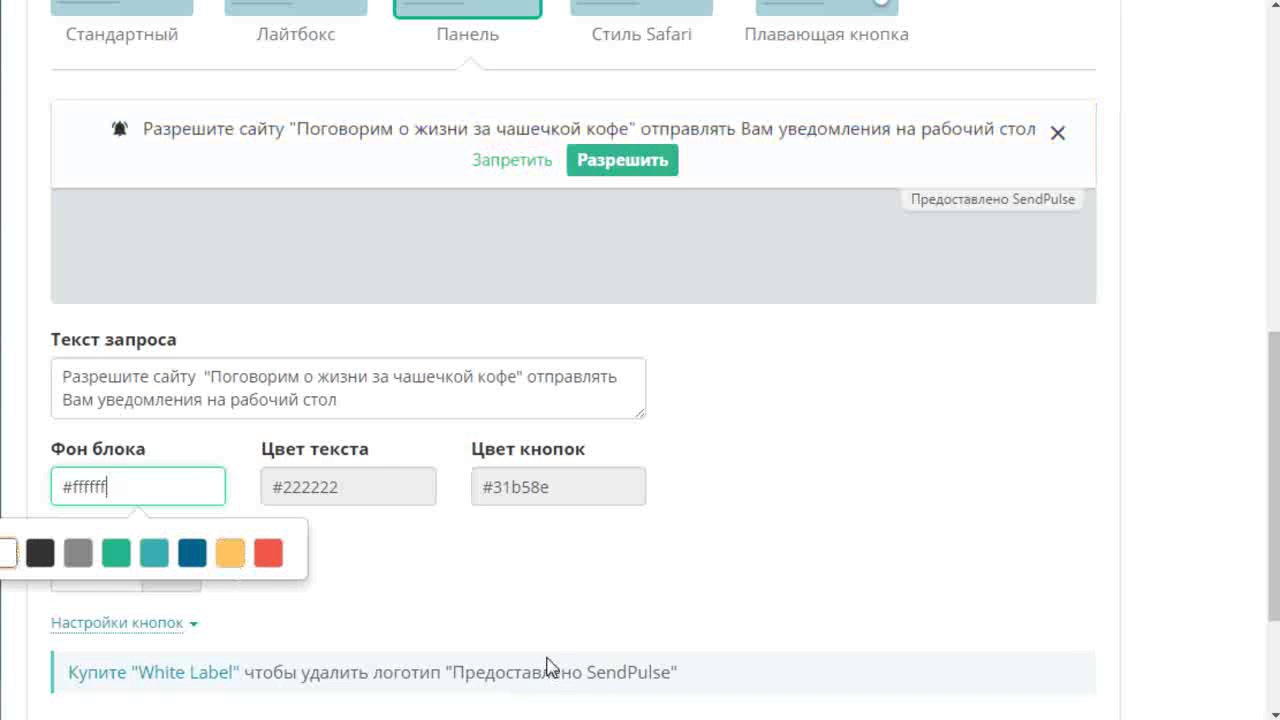
left_click(344, 484)
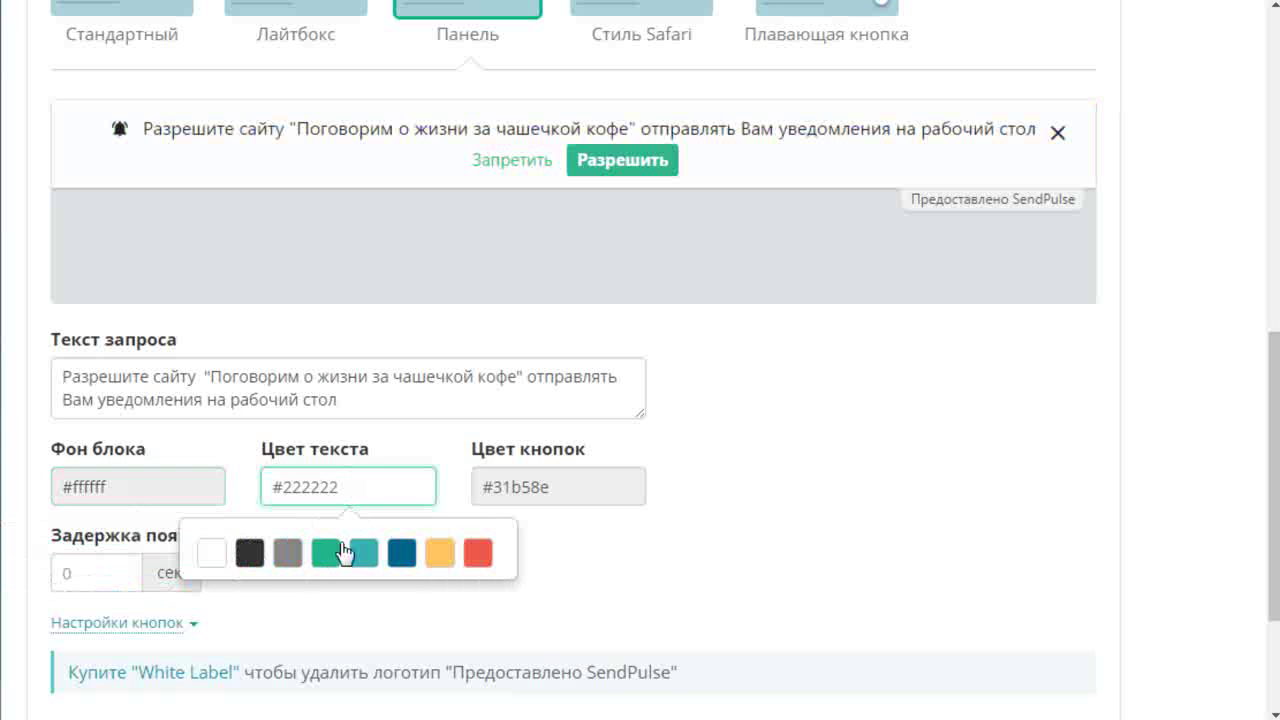
left_click(402, 556)
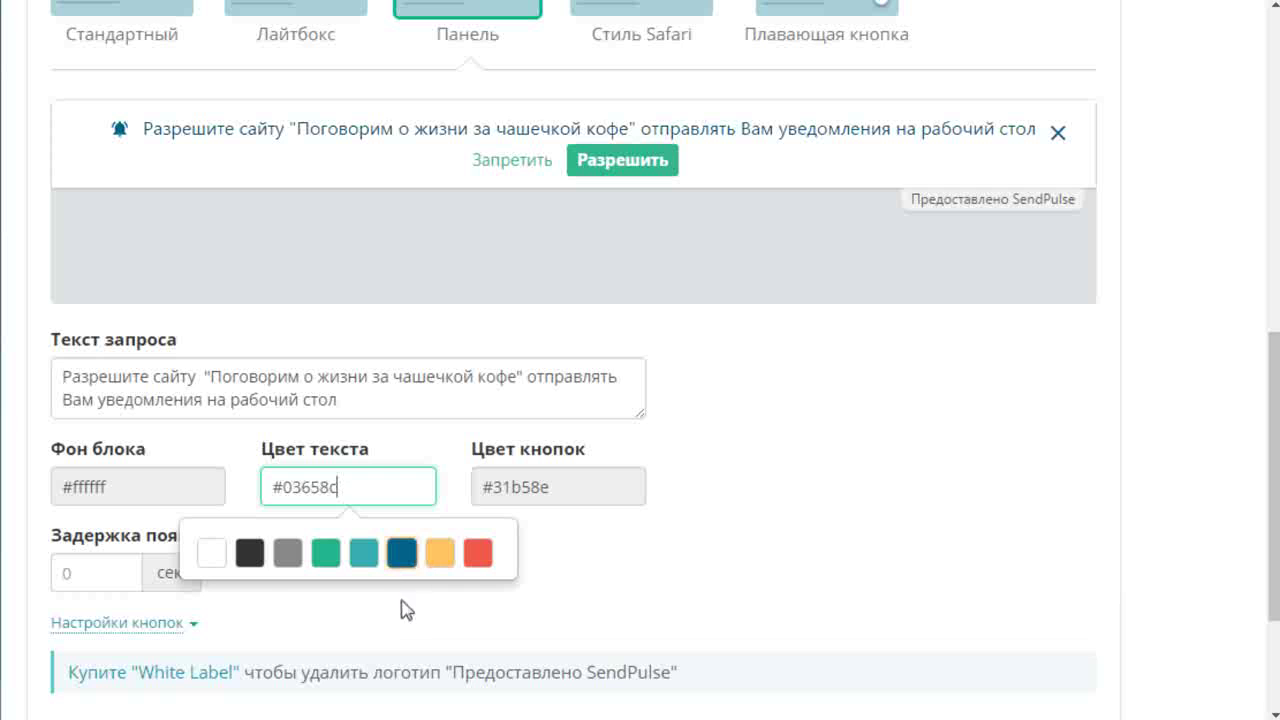
left_click(252, 555)
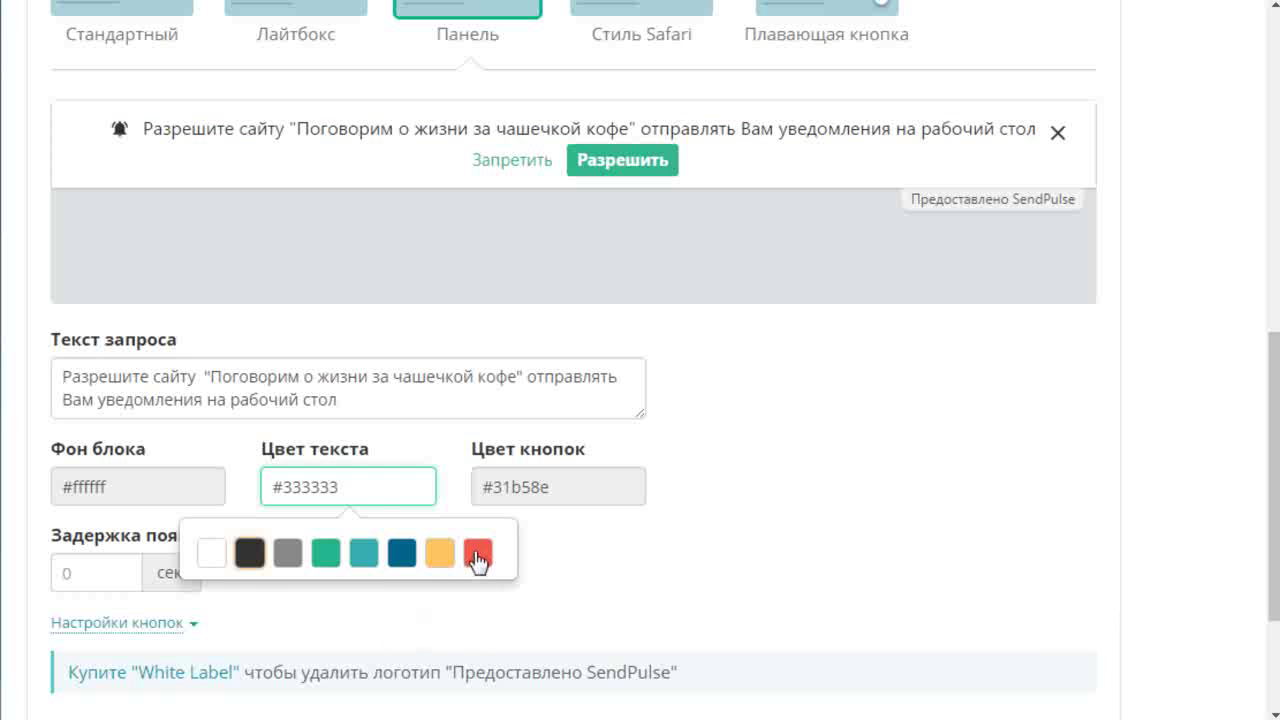
Set the panel's button colour to red #f2594b and close the colour palette
left_click(536, 484)
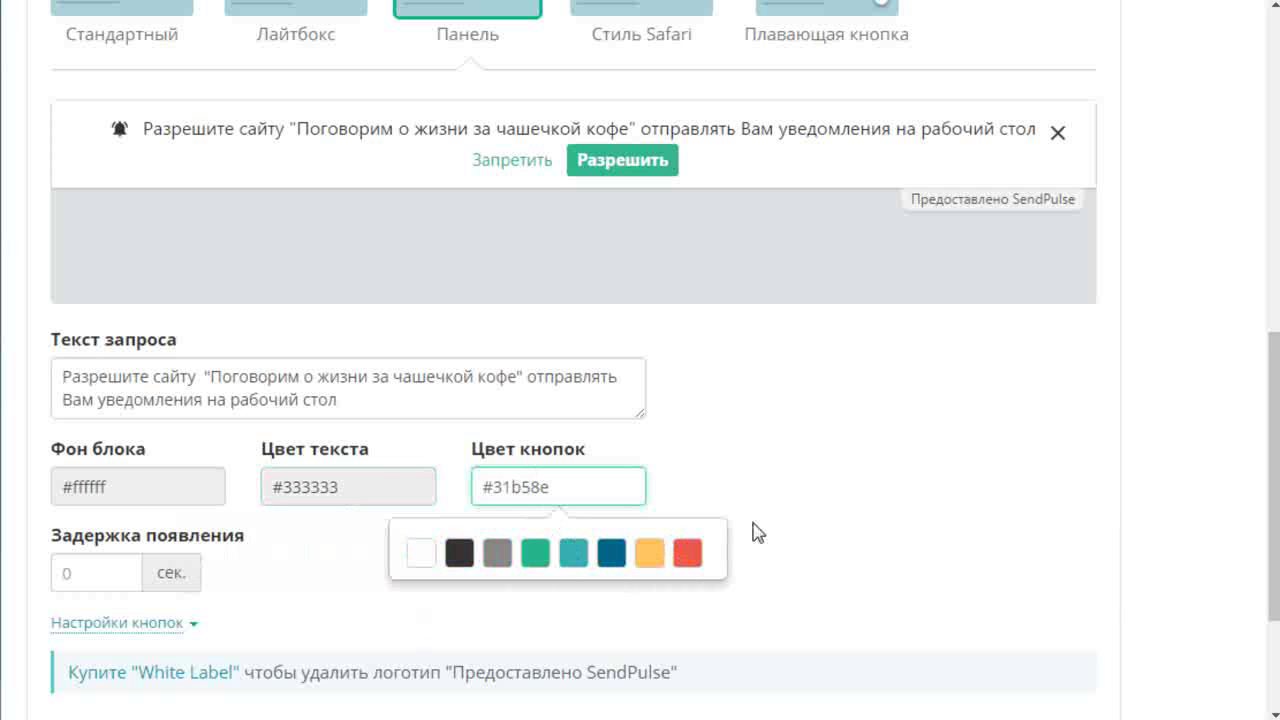
left_click(686, 556)
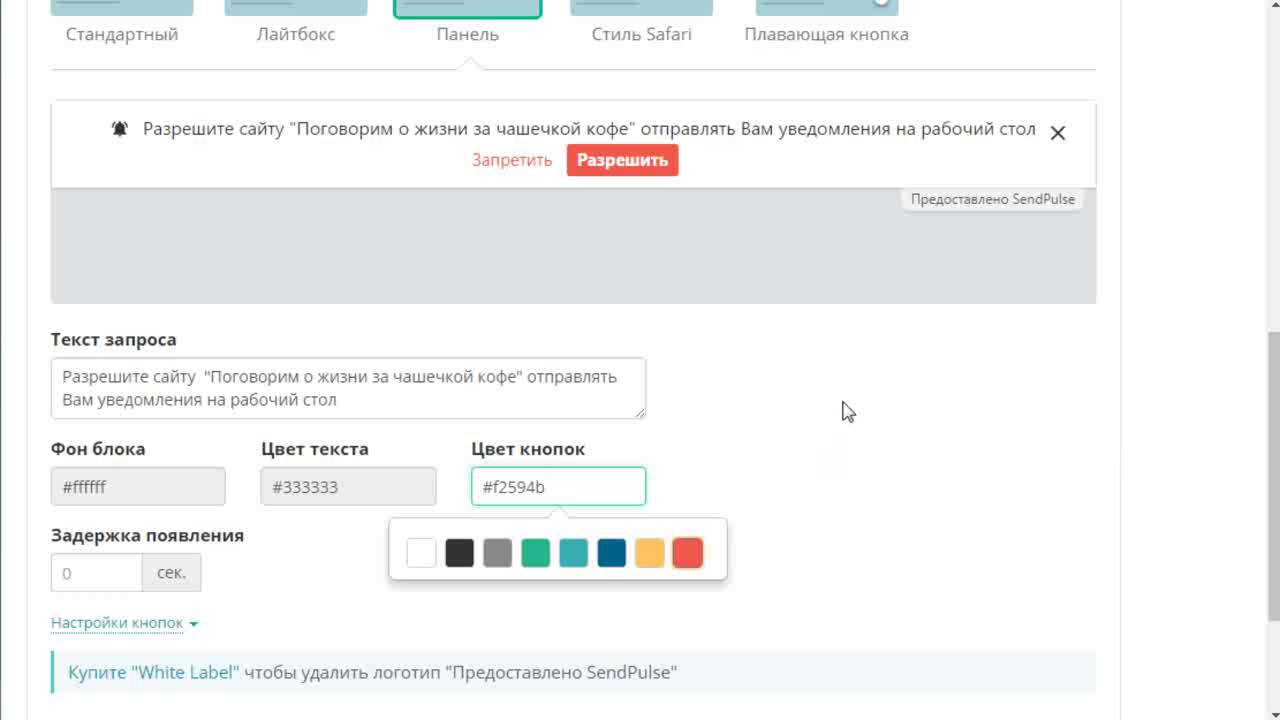
scroll(843, 386, "down", 2)
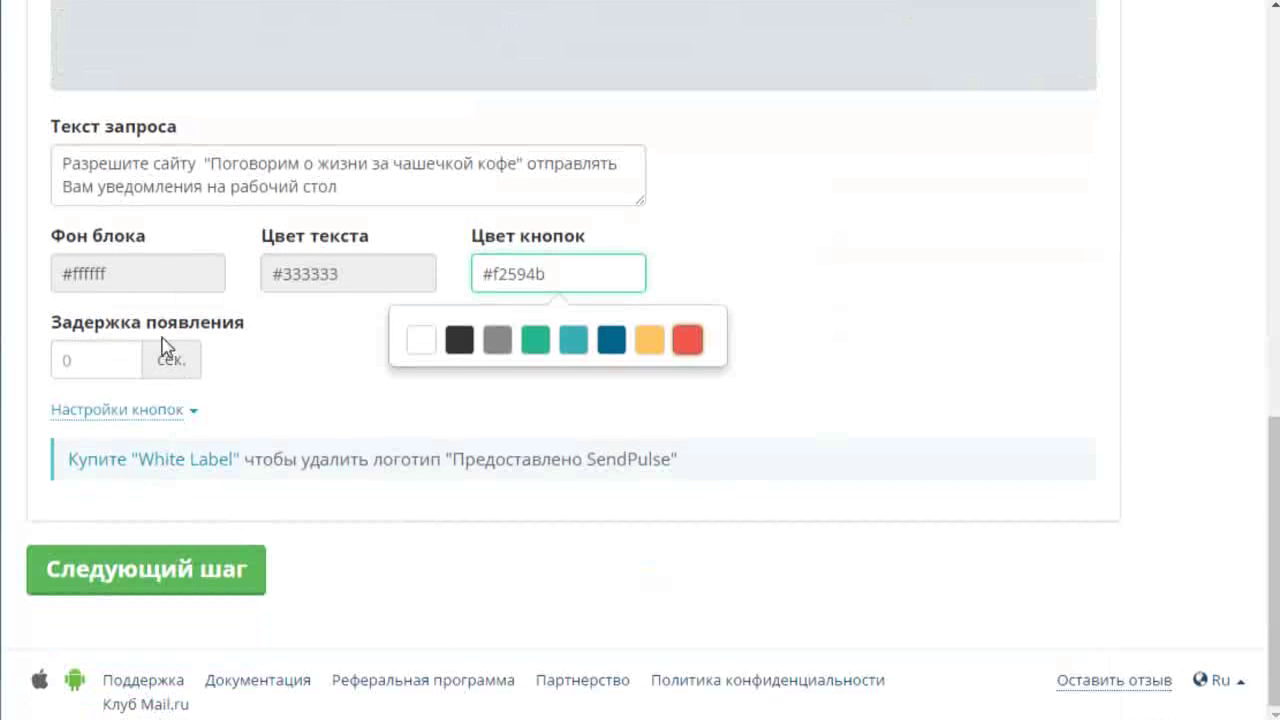
left_click(300, 376)
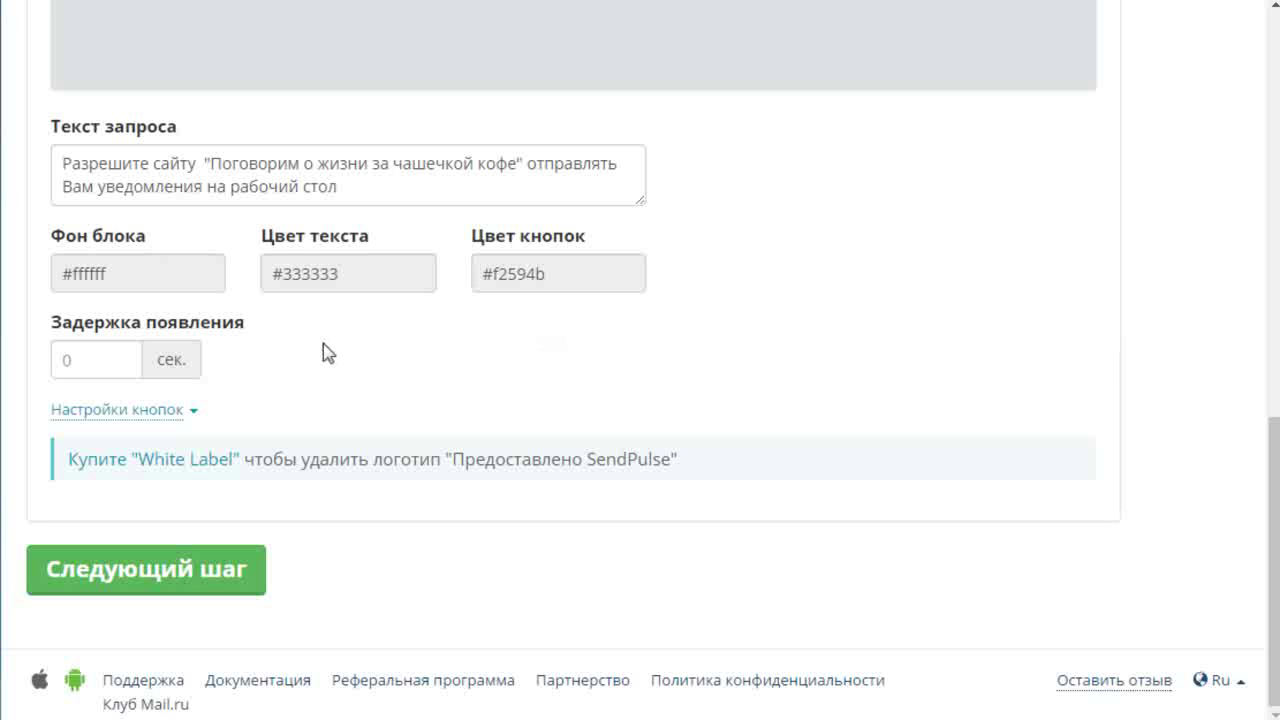
Expand the button settings and look through the available button text languages, keeping Русский
left_click(194, 412)
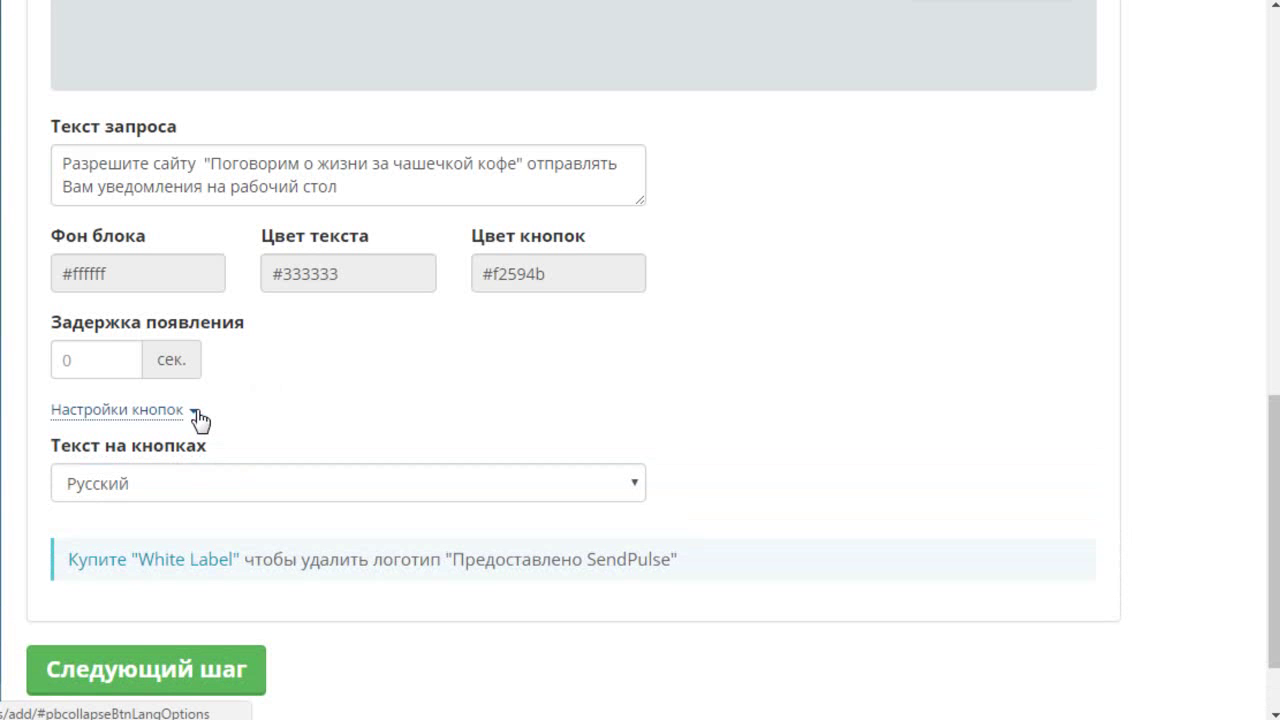
left_click(634, 486)
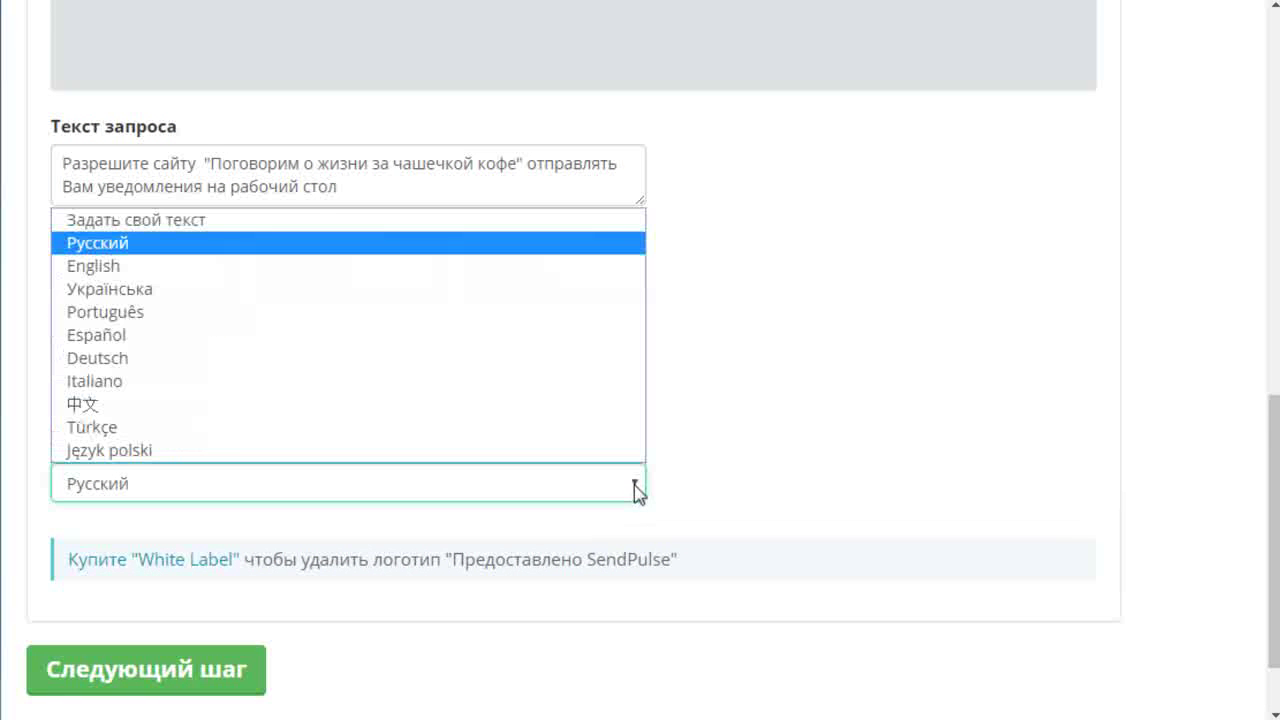
left_click(637, 490)
Review the panel request's preview and settings, and proceed to the page with the site's subscription code
scroll(724, 400, "down", 2)
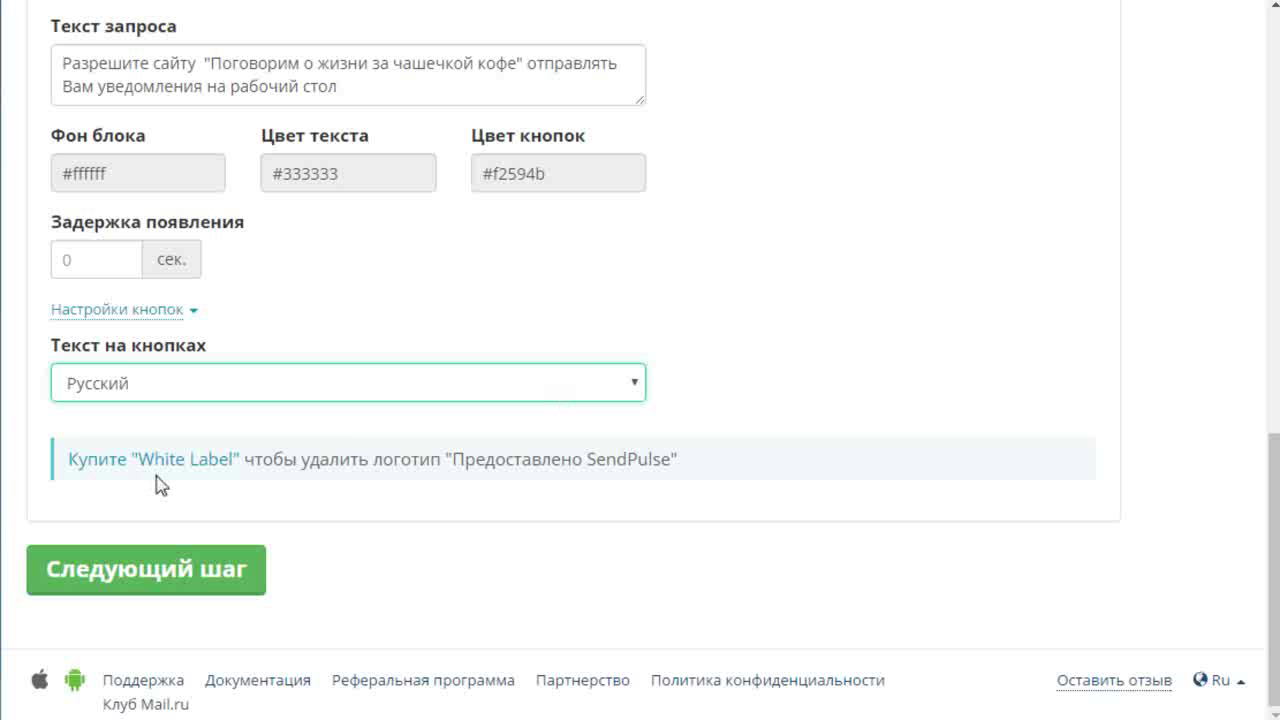
scroll(758, 258, "up", 3)
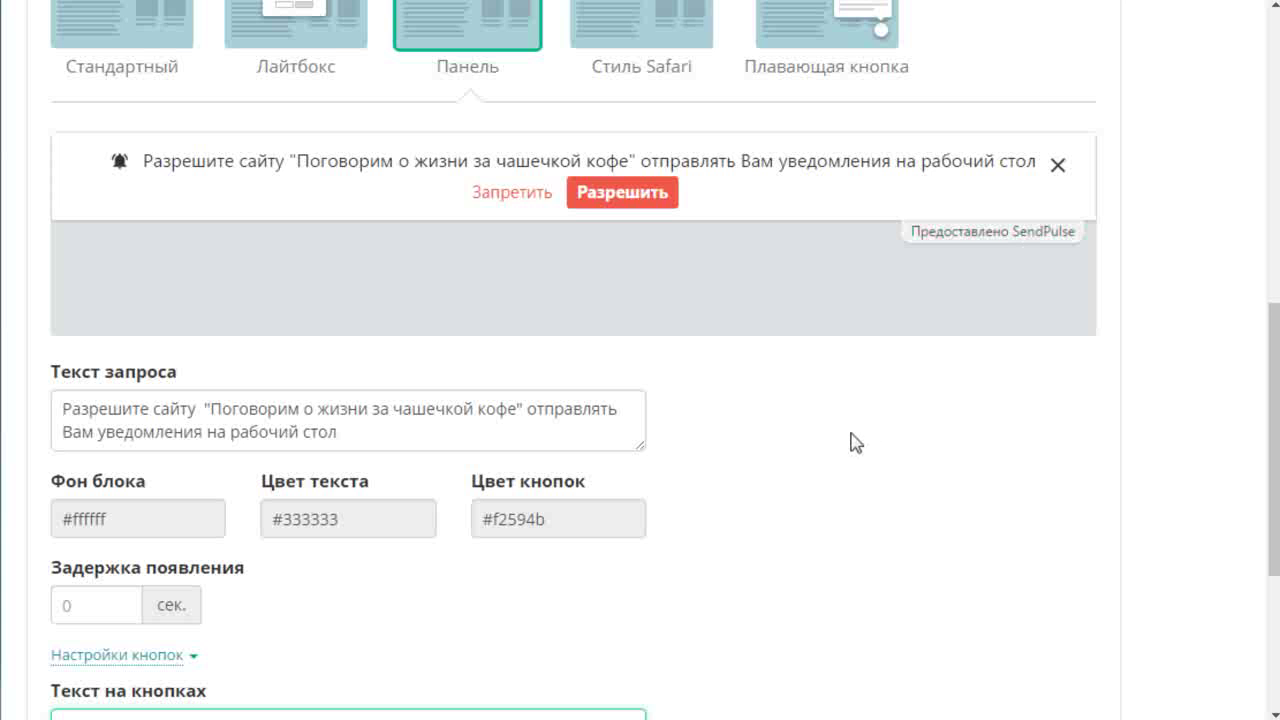
scroll(858, 428, "down", 3)
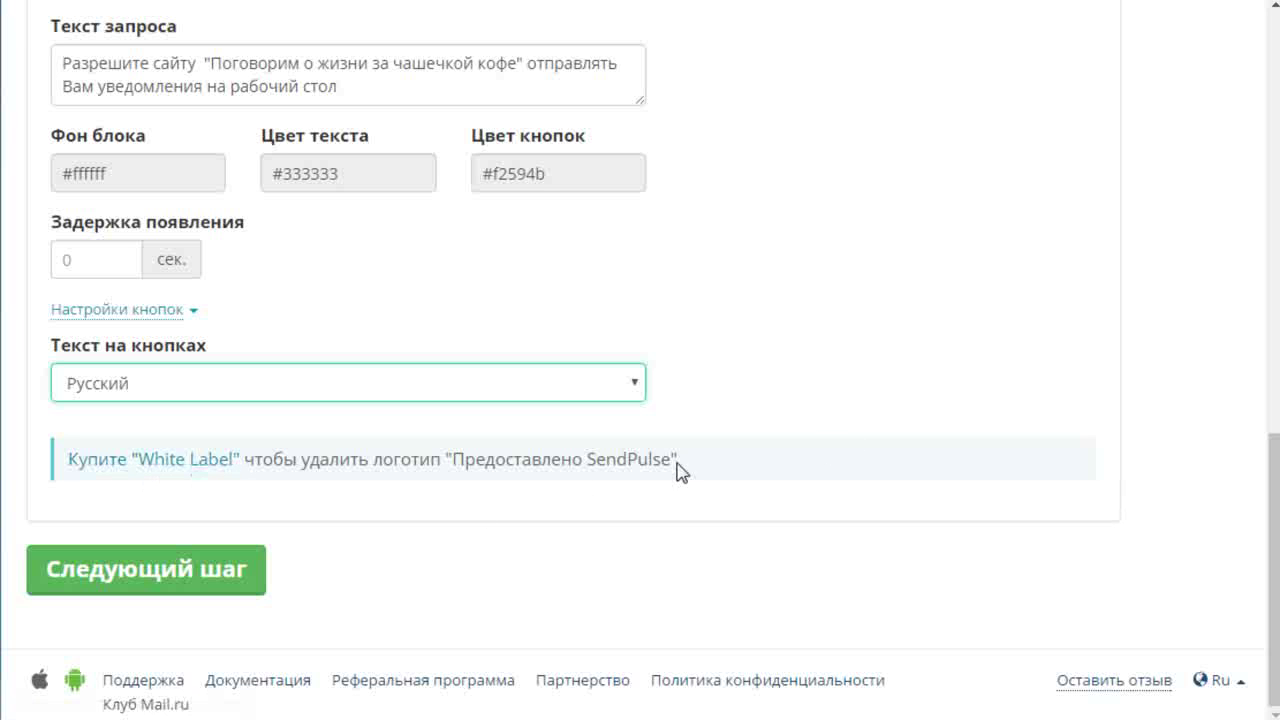
scroll(1058, 185, "up", 3)
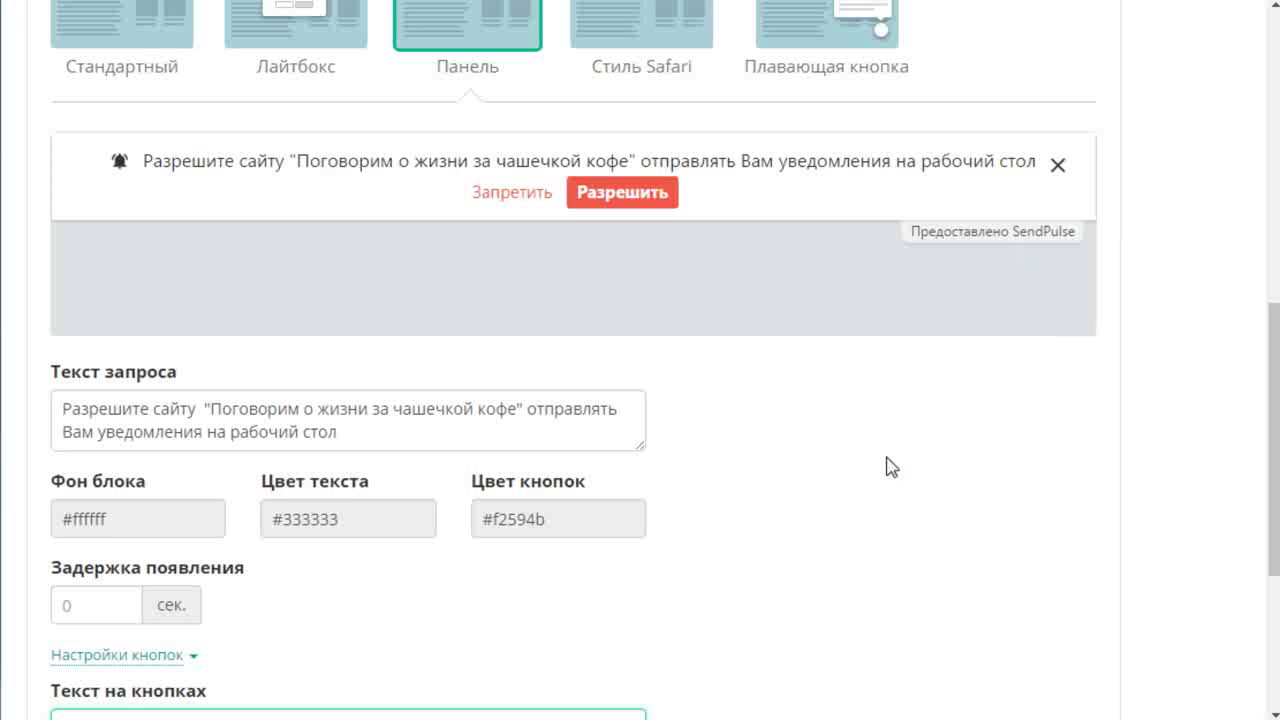
scroll(889, 468, "down", 3)
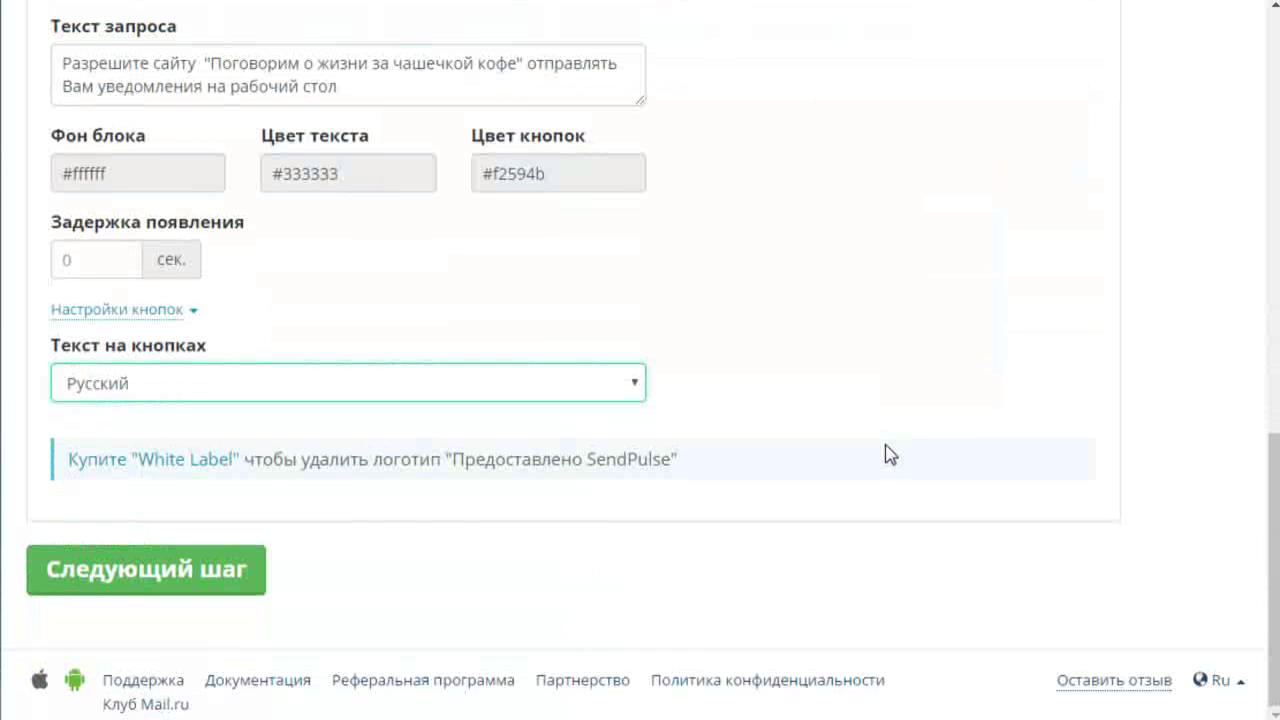
scroll(890, 453, "up", 3)
scroll(893, 450, "down", 3)
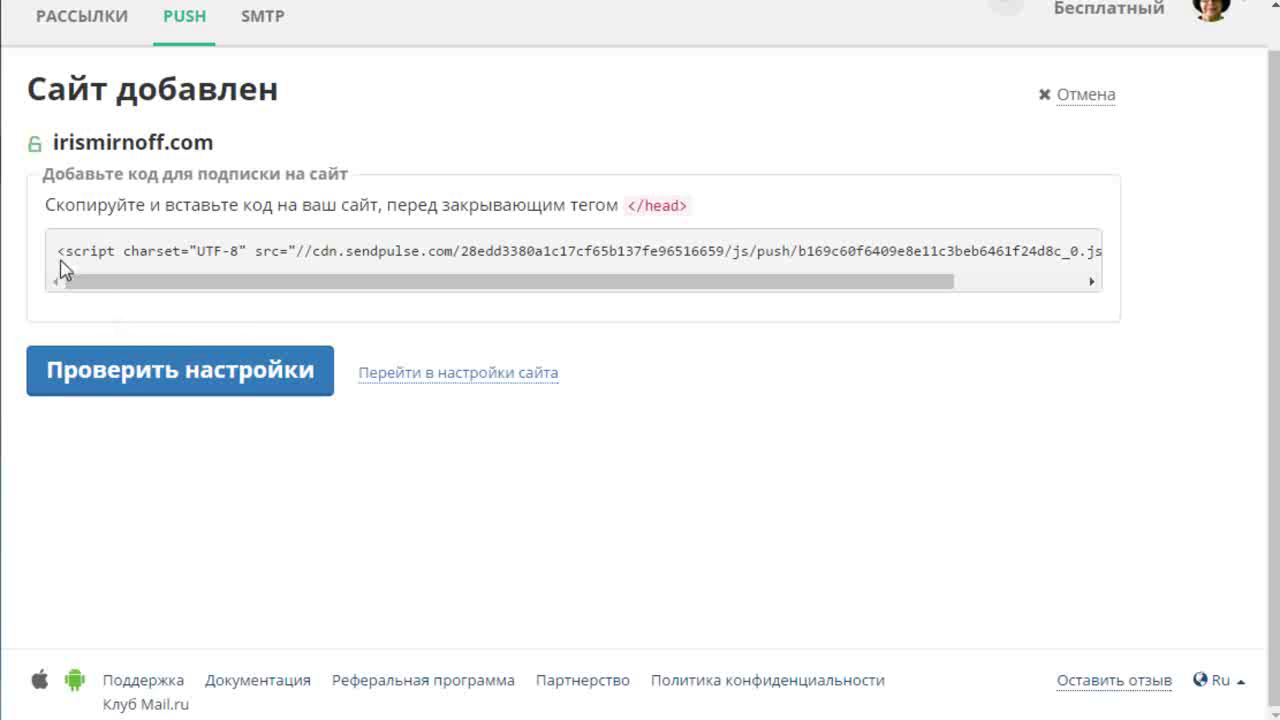
Copy the entire subscription script and switch to the blog's WordPress dashboard
left_click_drag(58, 252, 1158, 257)
key("ctrl+c")
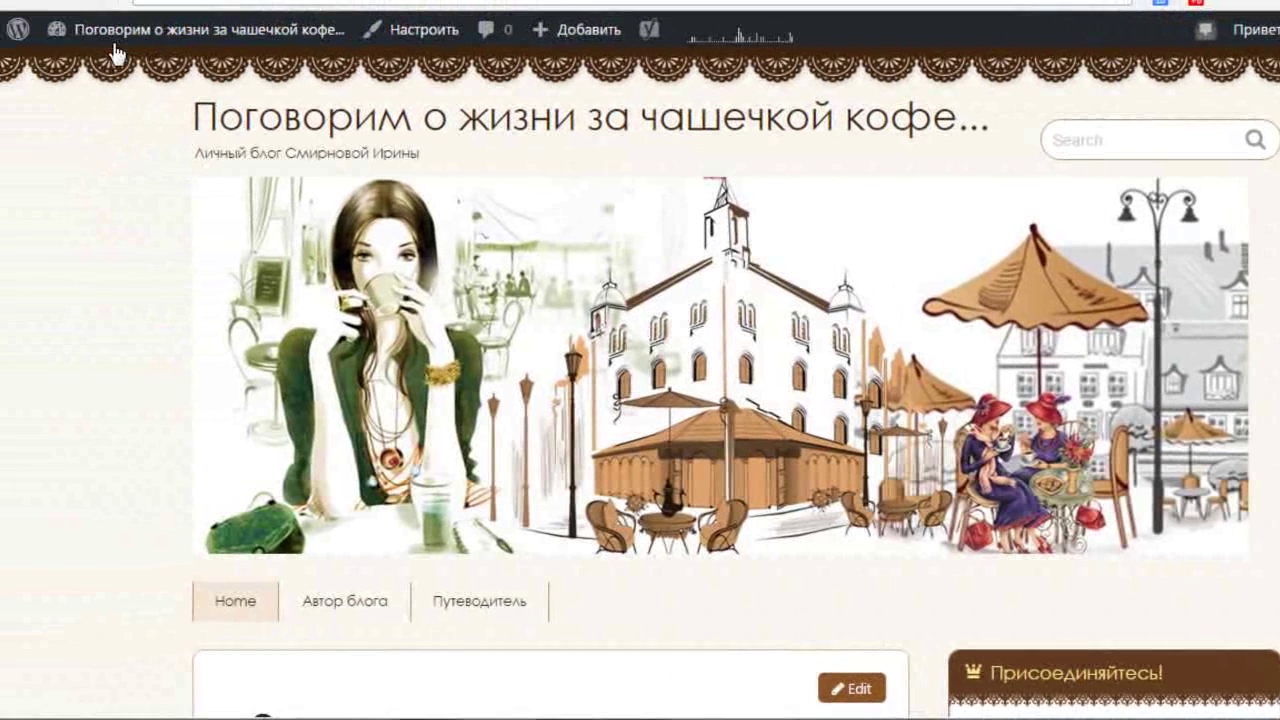
mouse_move(126, 40)
left_click(94, 71)
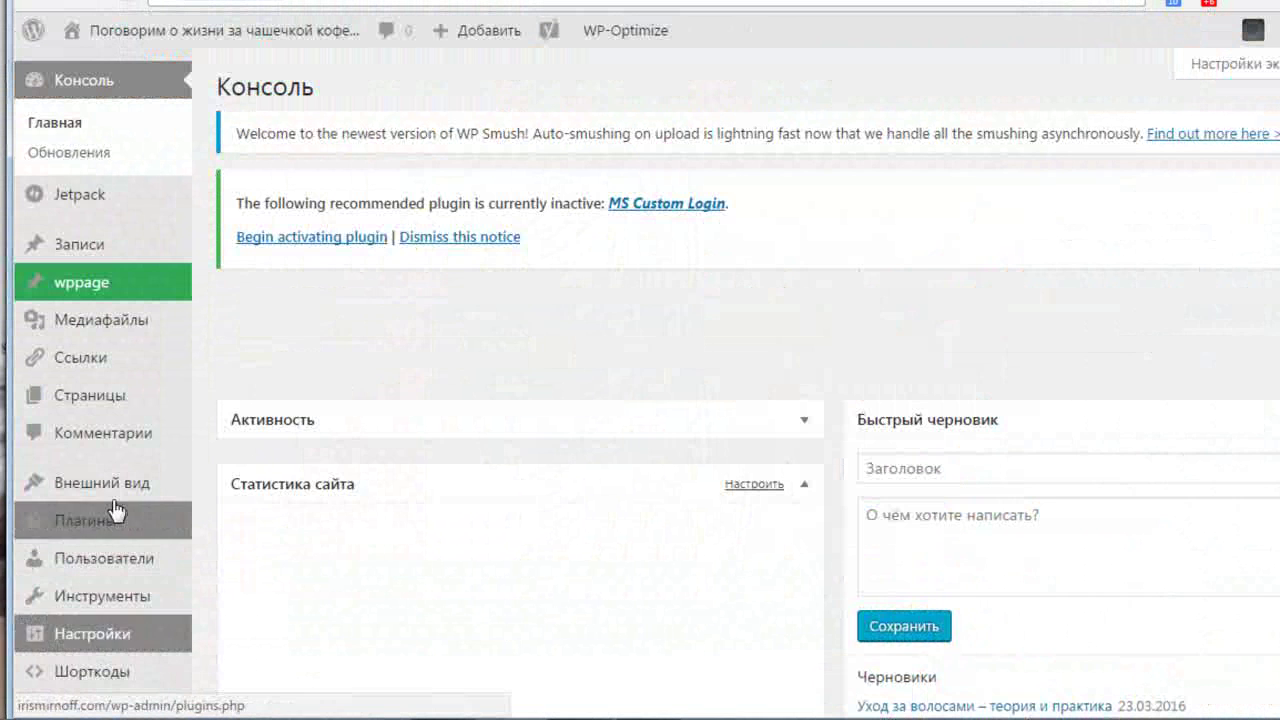
Open the Chocolat theme's Заголовок (header.php) template in the WordPress theme editor
mouse_move(131, 495)
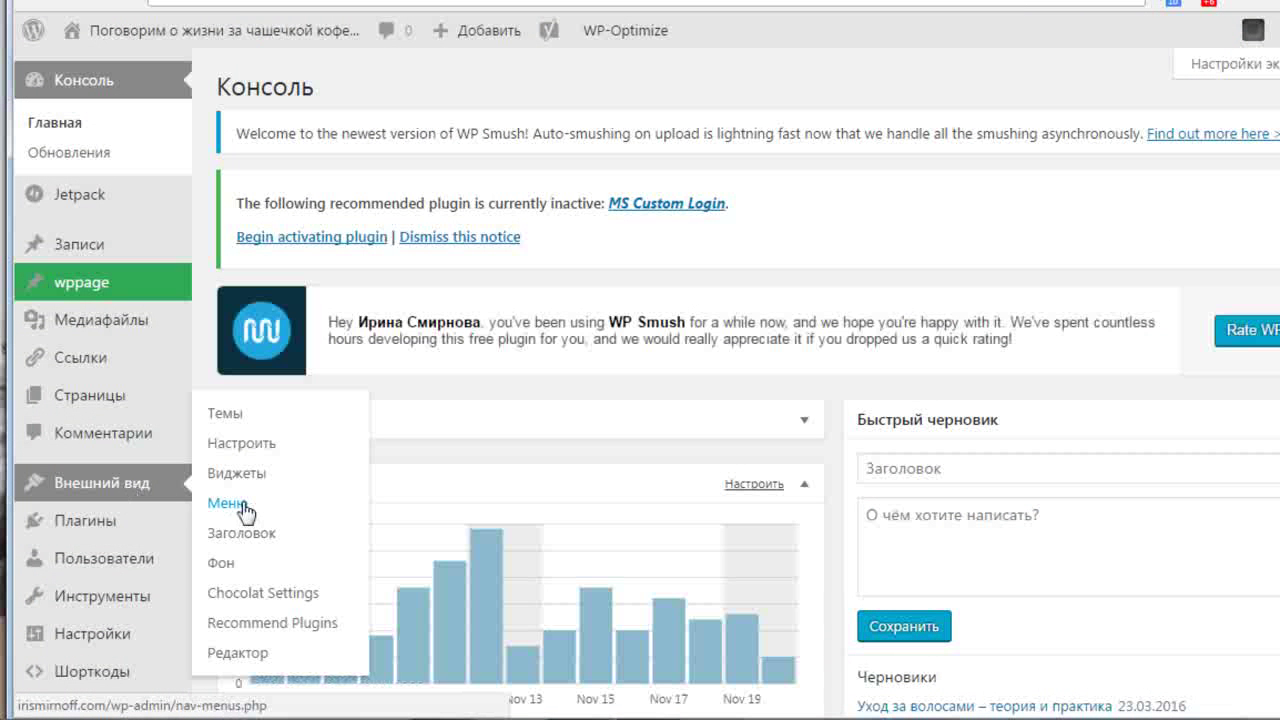
left_click(248, 652)
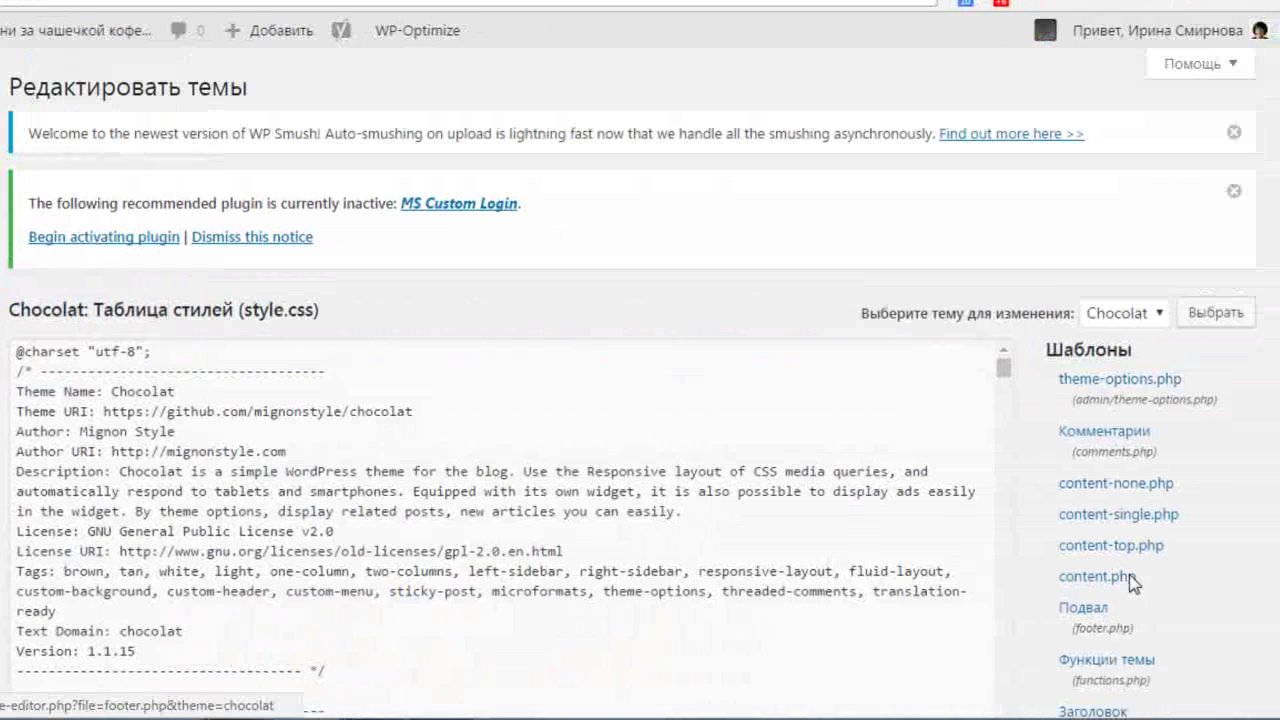
scroll(1203, 450, "down", 2)
scroll(1203, 450, "down", 3)
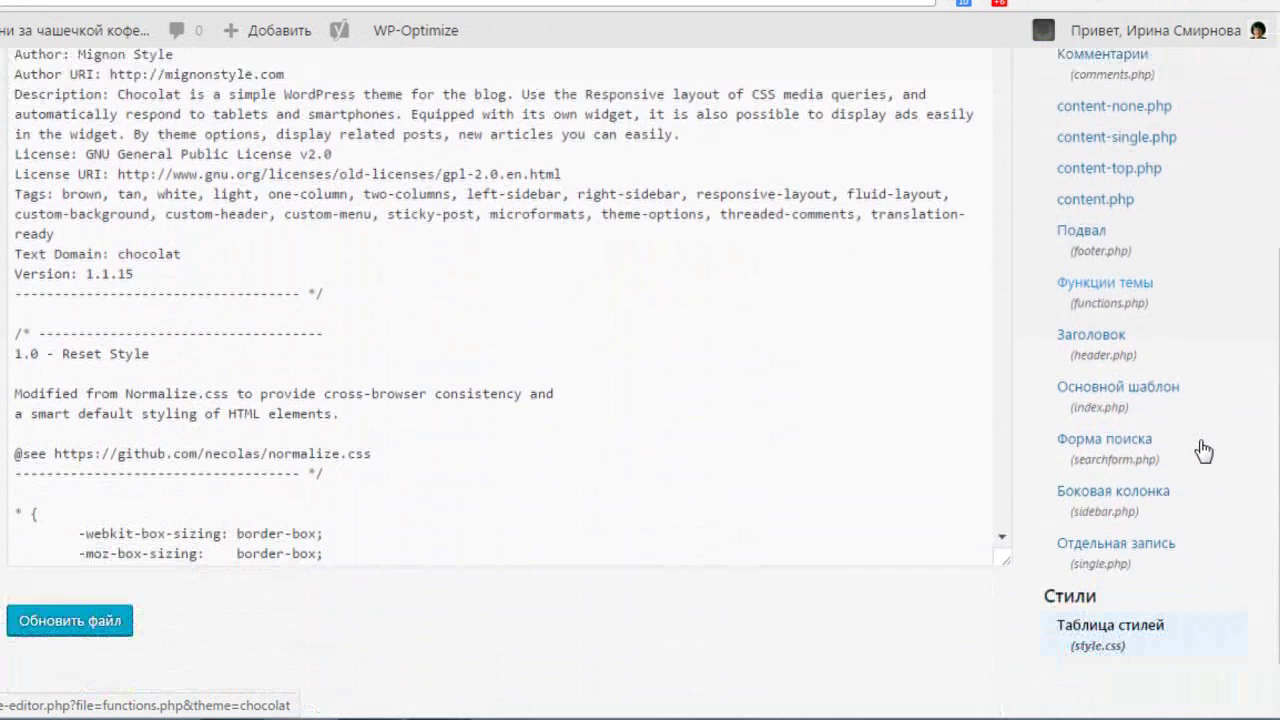
left_click(1098, 289)
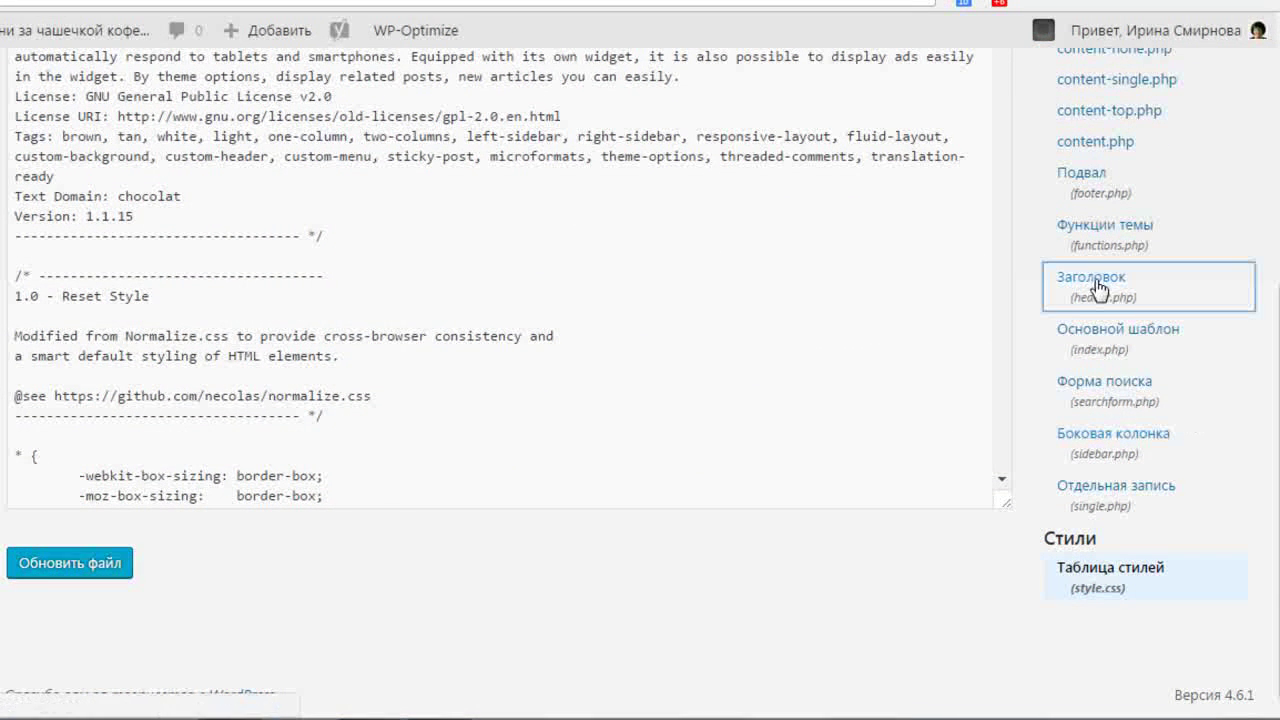
Paste the copied subscription script on a new line directly before the closing </head> tag in header.php
scroll(708, 346, "down", 3)
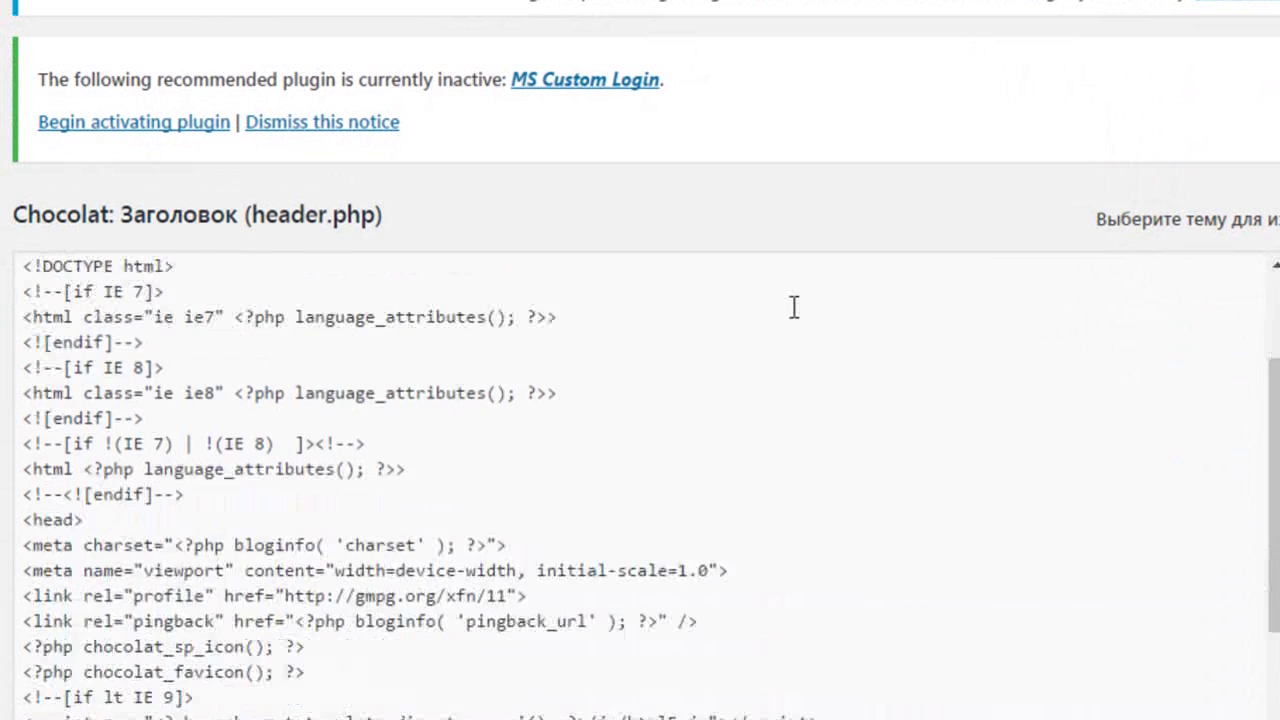
scroll(793, 307, "down", 2)
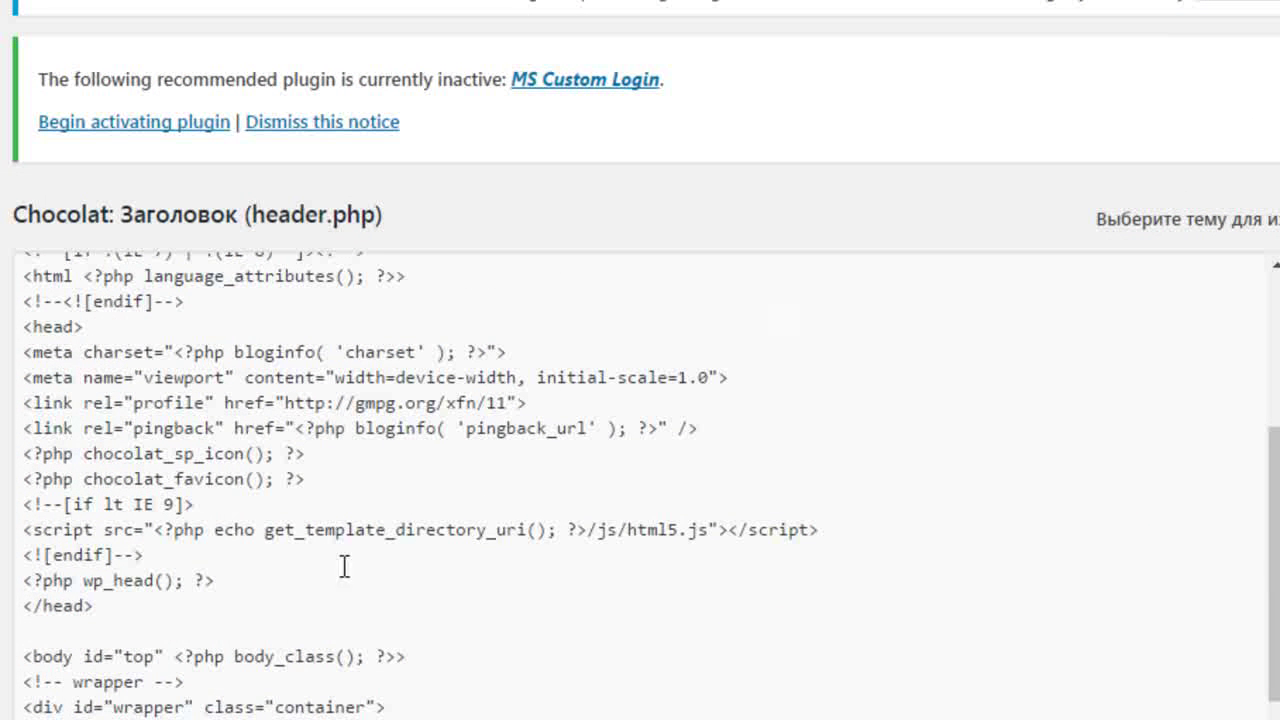
left_click_drag(24, 608, 97, 613)
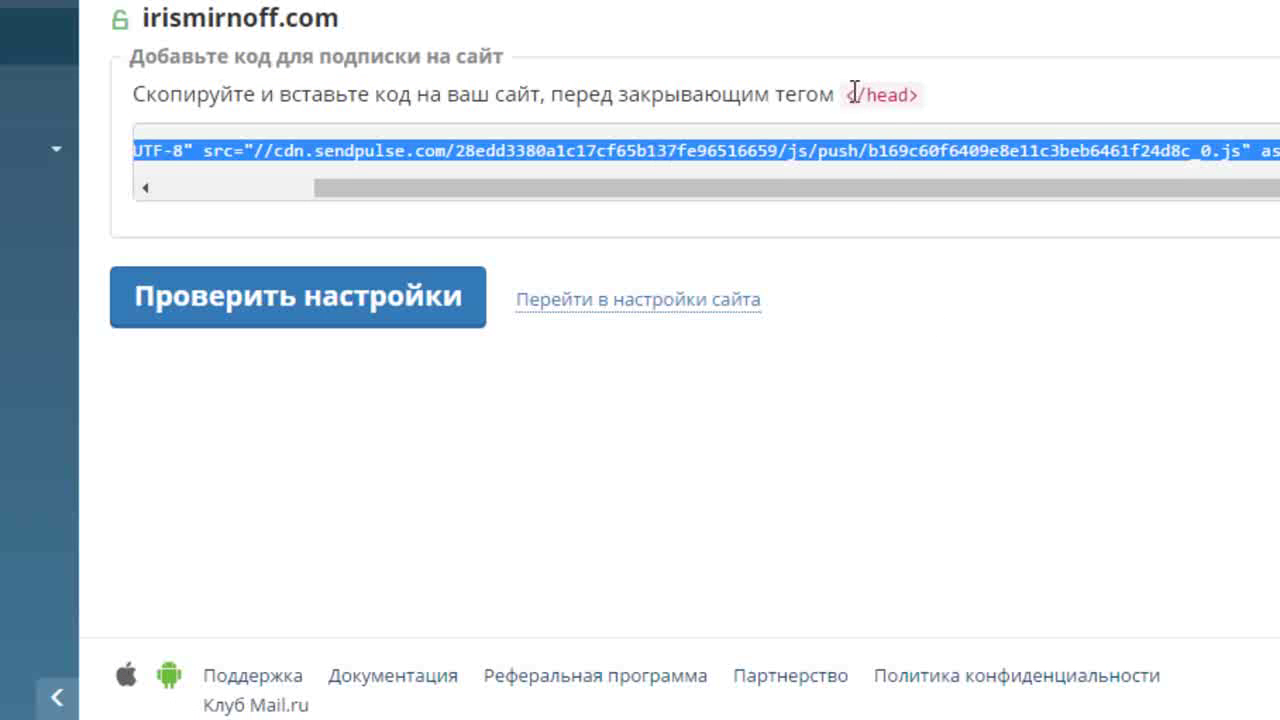
left_click_drag(846, 96, 924, 95)
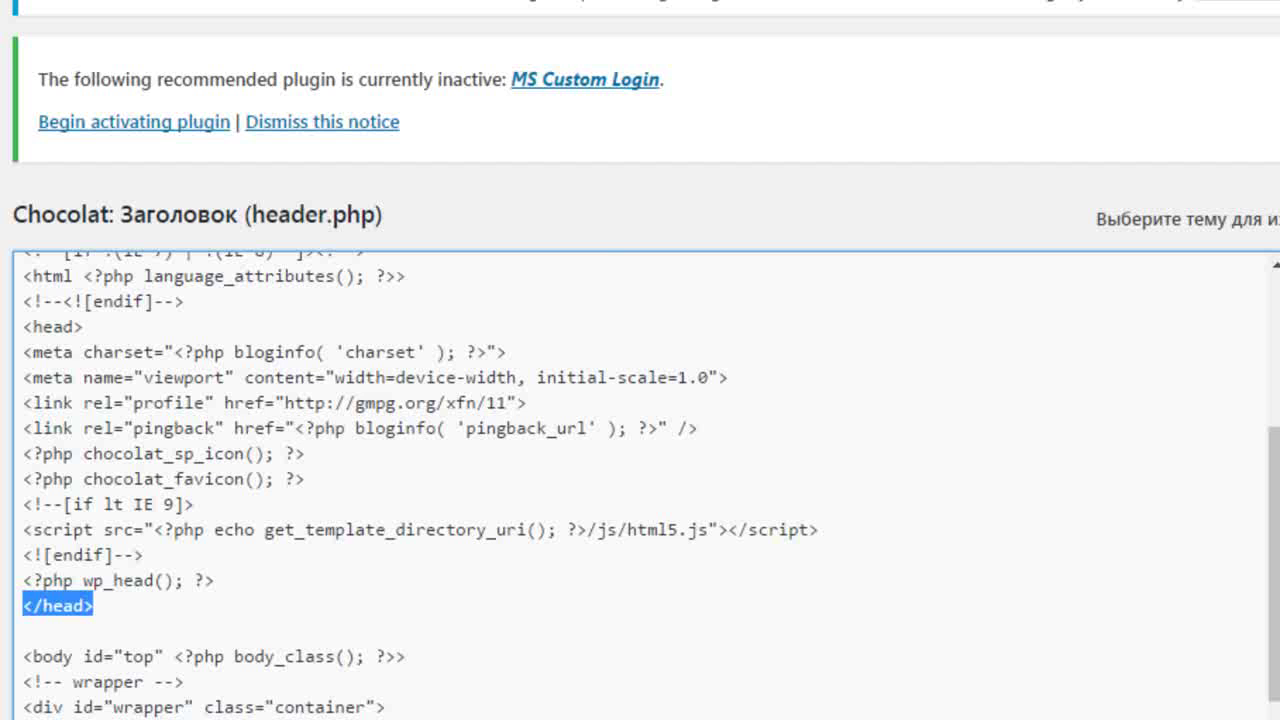
left_click(225, 580)
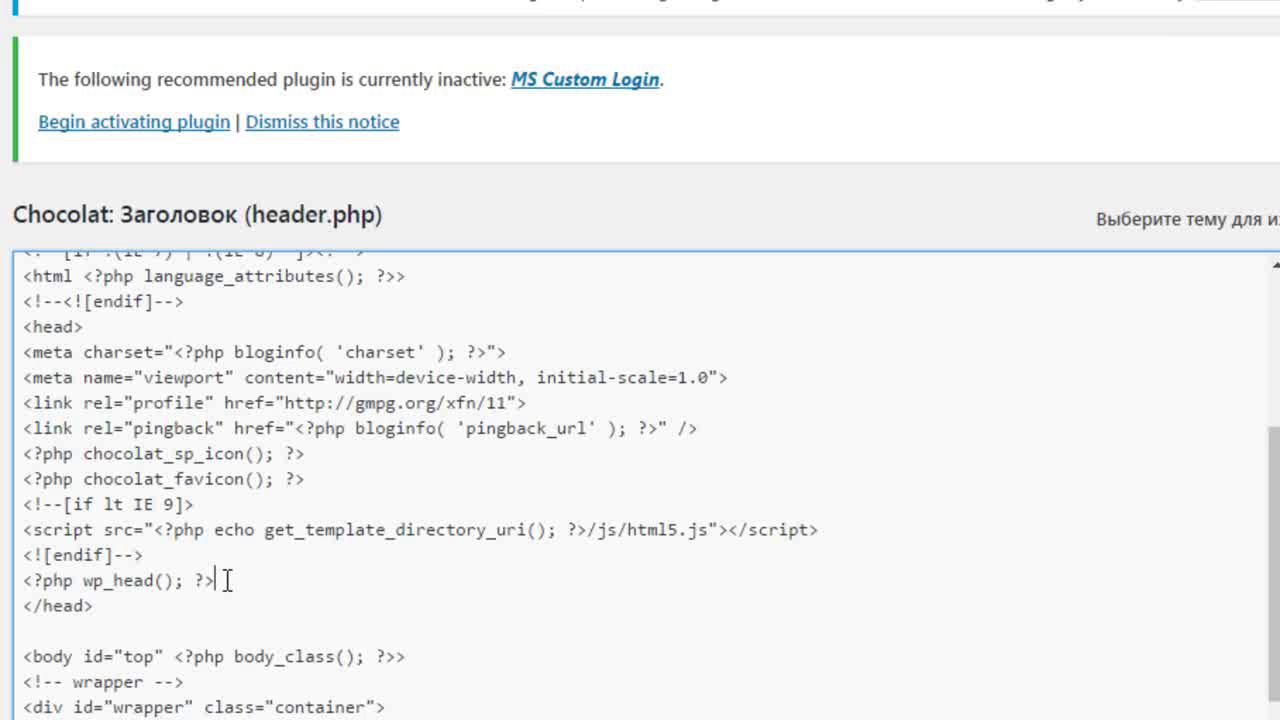
key("Return")
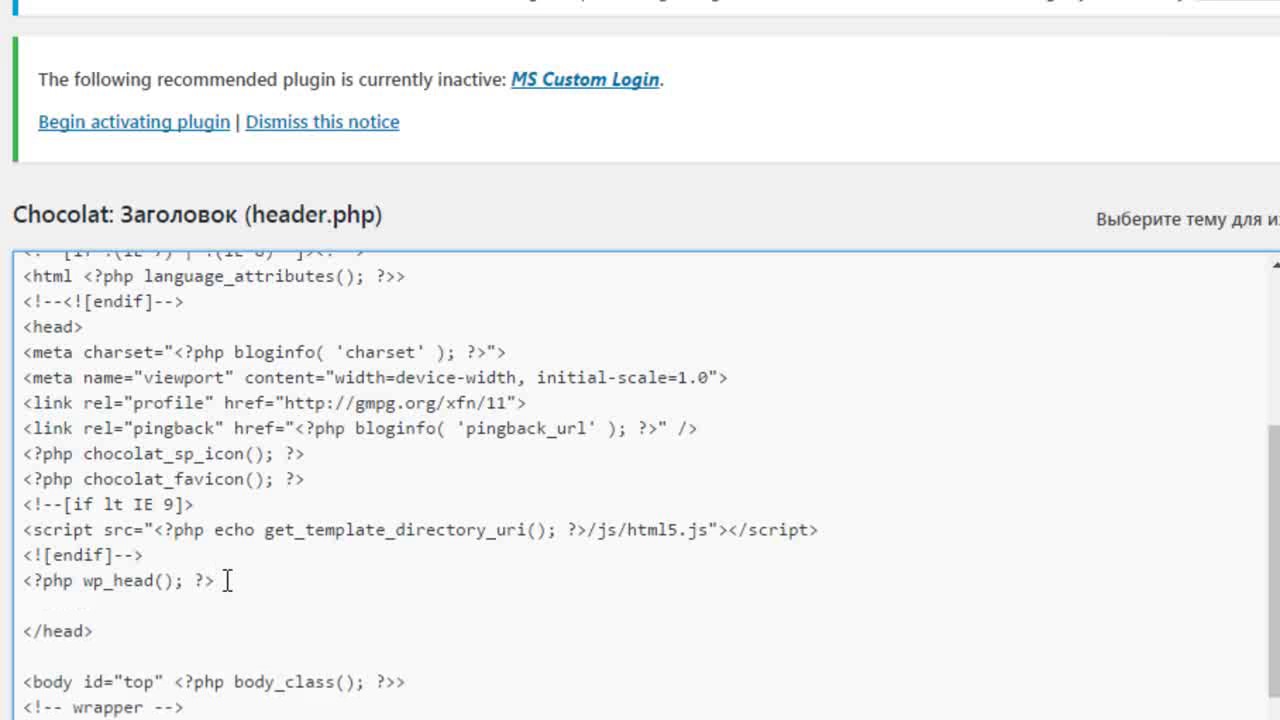
key("ctrl+v")
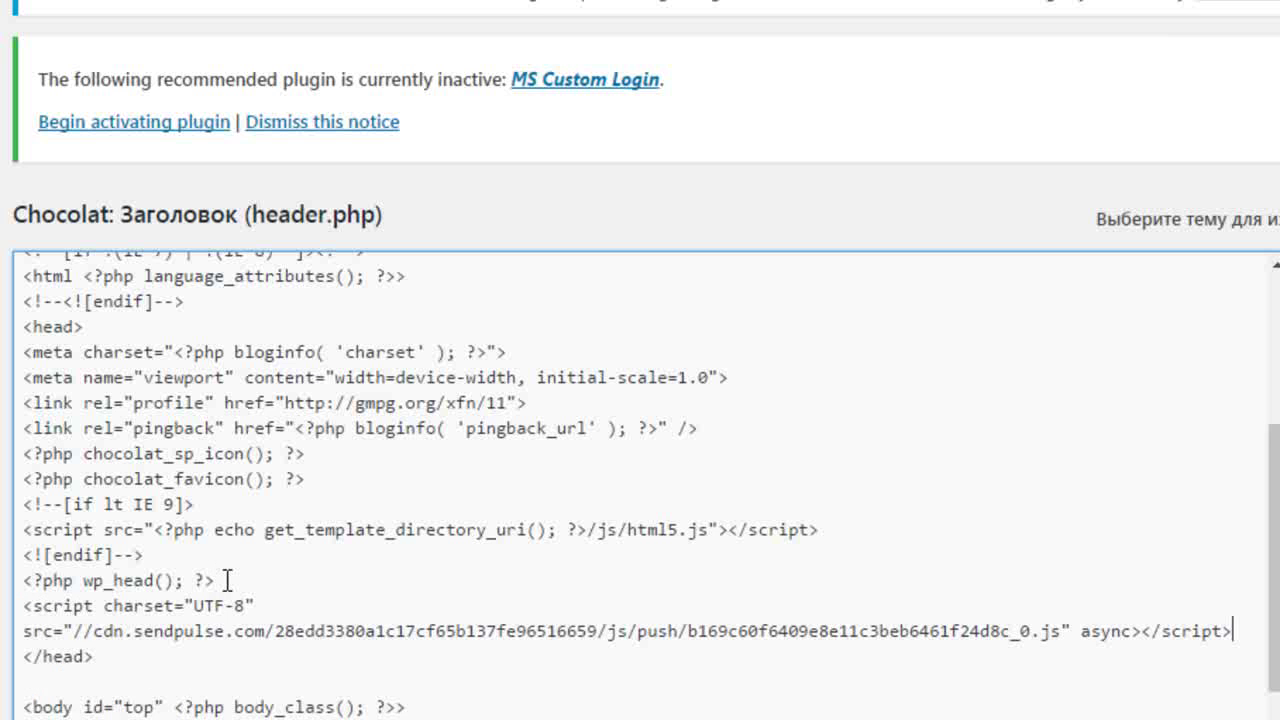
Save the edited header.php file on the blog
scroll(916, 465, "down", 1)
scroll(1071, 429, "down", 10)
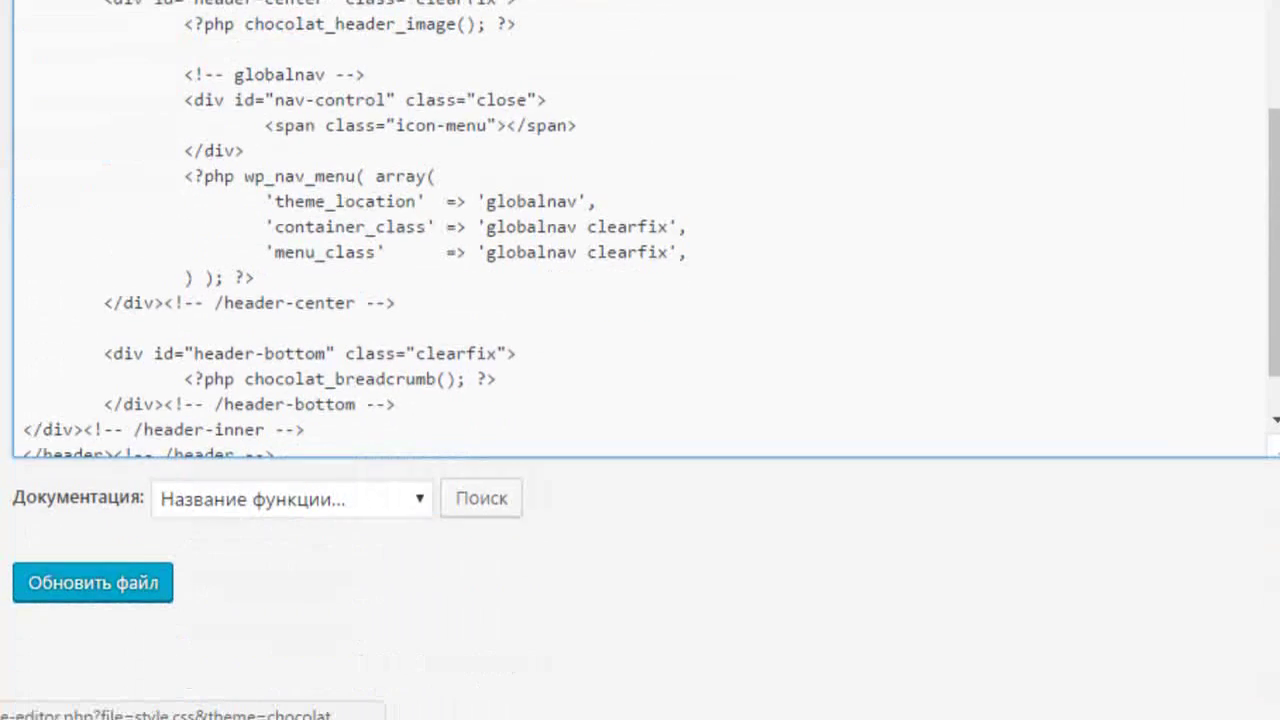
left_click(140, 590)
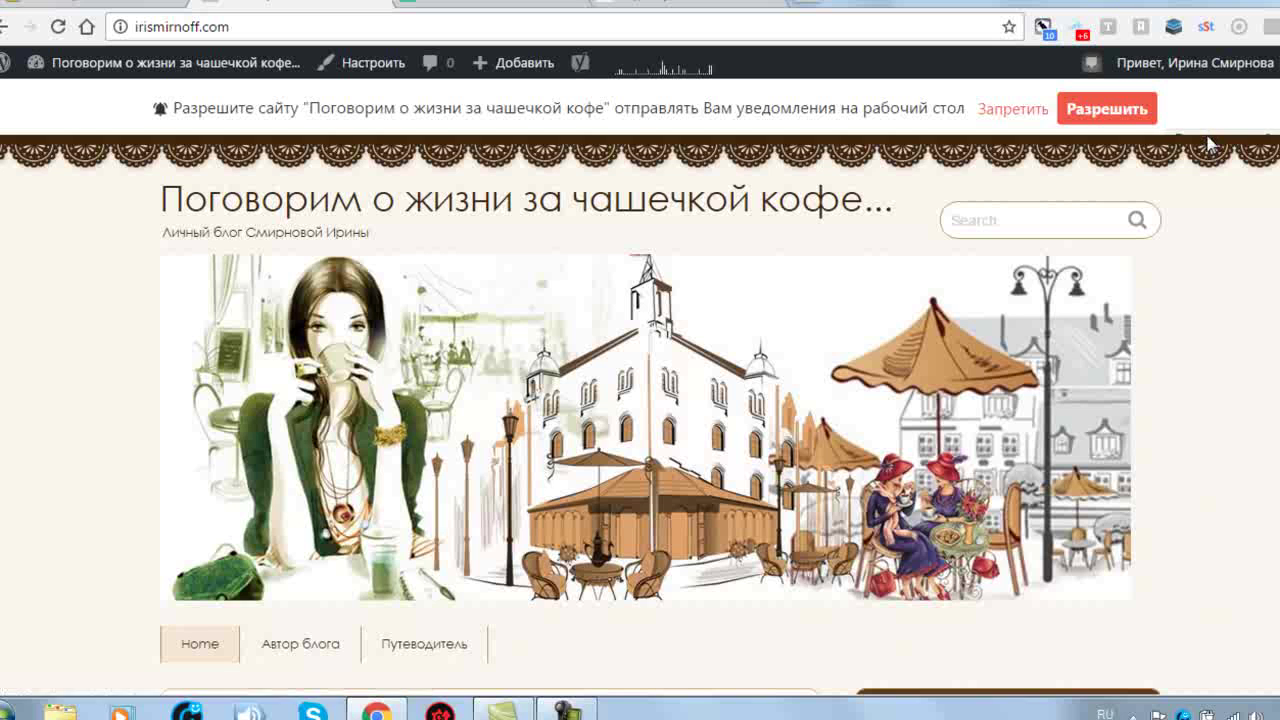
Switch back to SendPulse, check the code installation for irismirnoff.com, and finish adding the site
left_click(470, 6)
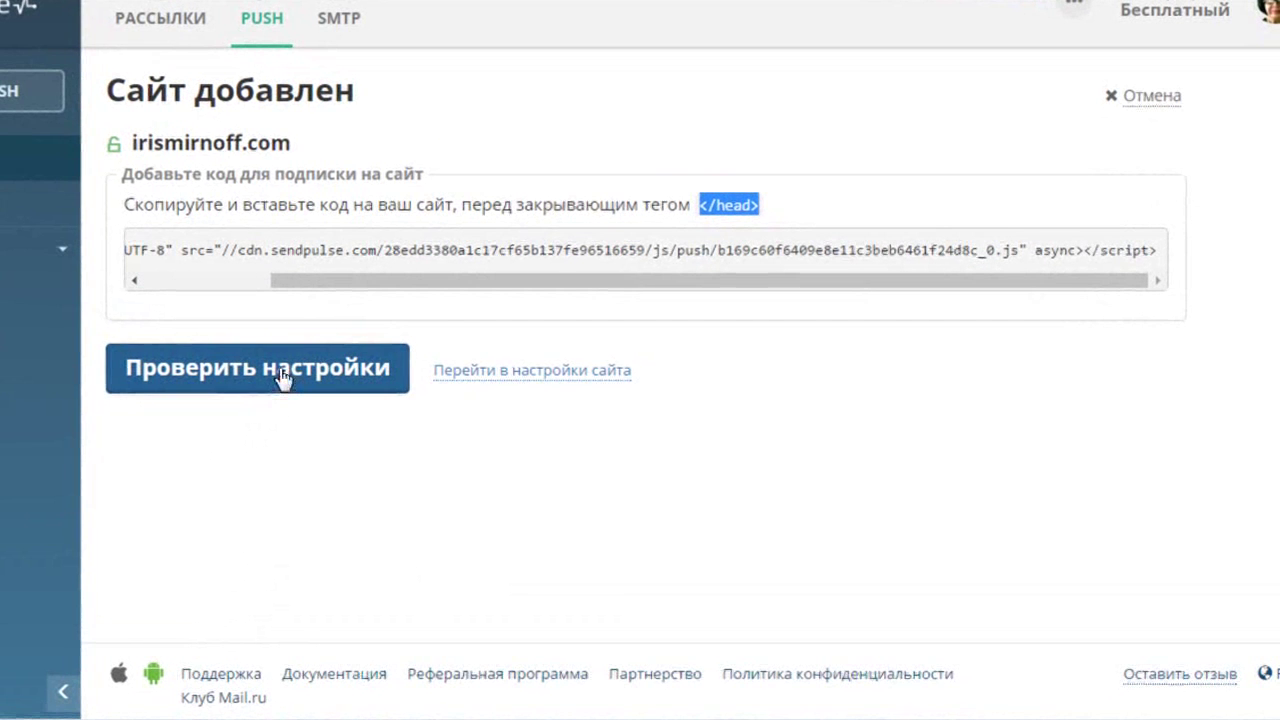
left_click(283, 374)
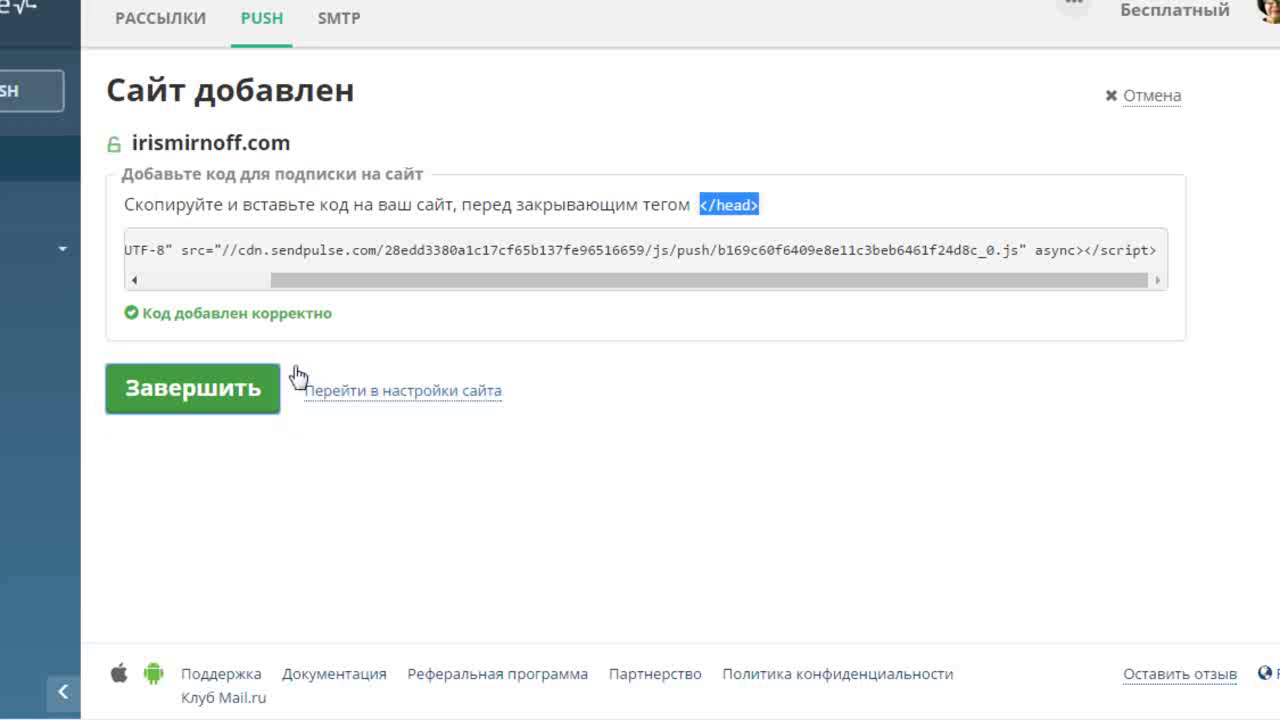
scroll(313, 353, "up", 1)
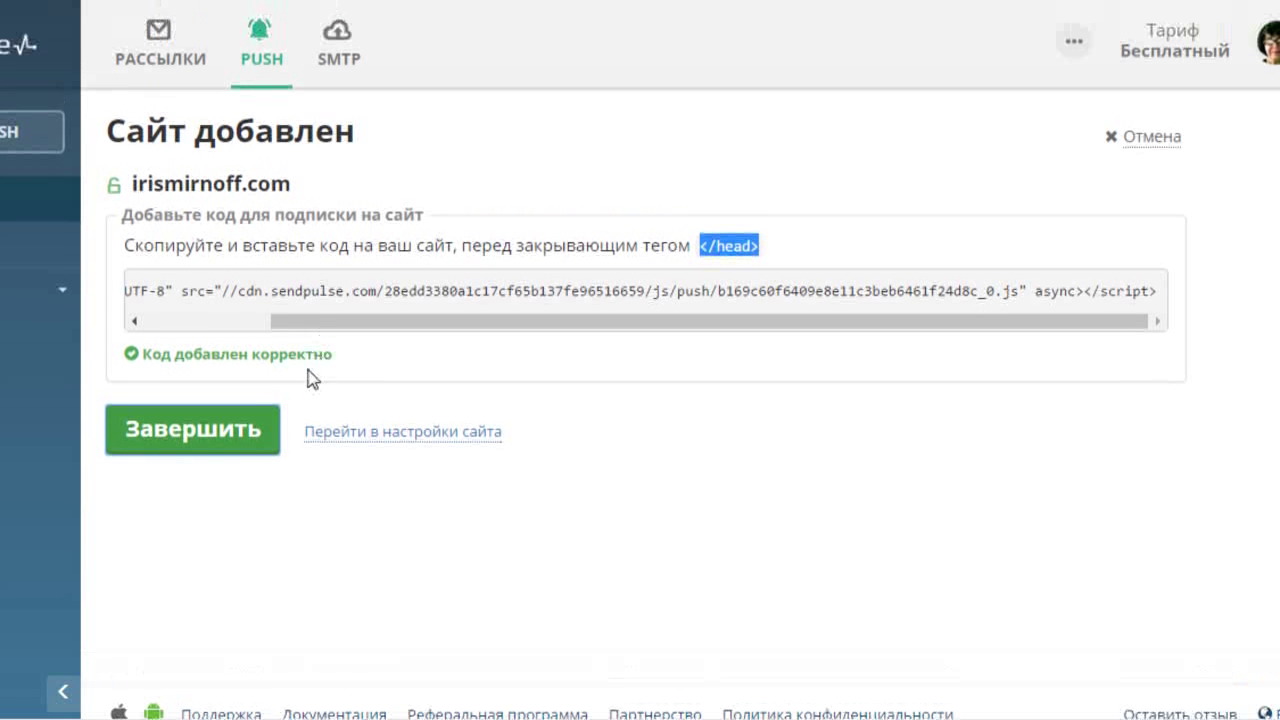
left_click(215, 440)
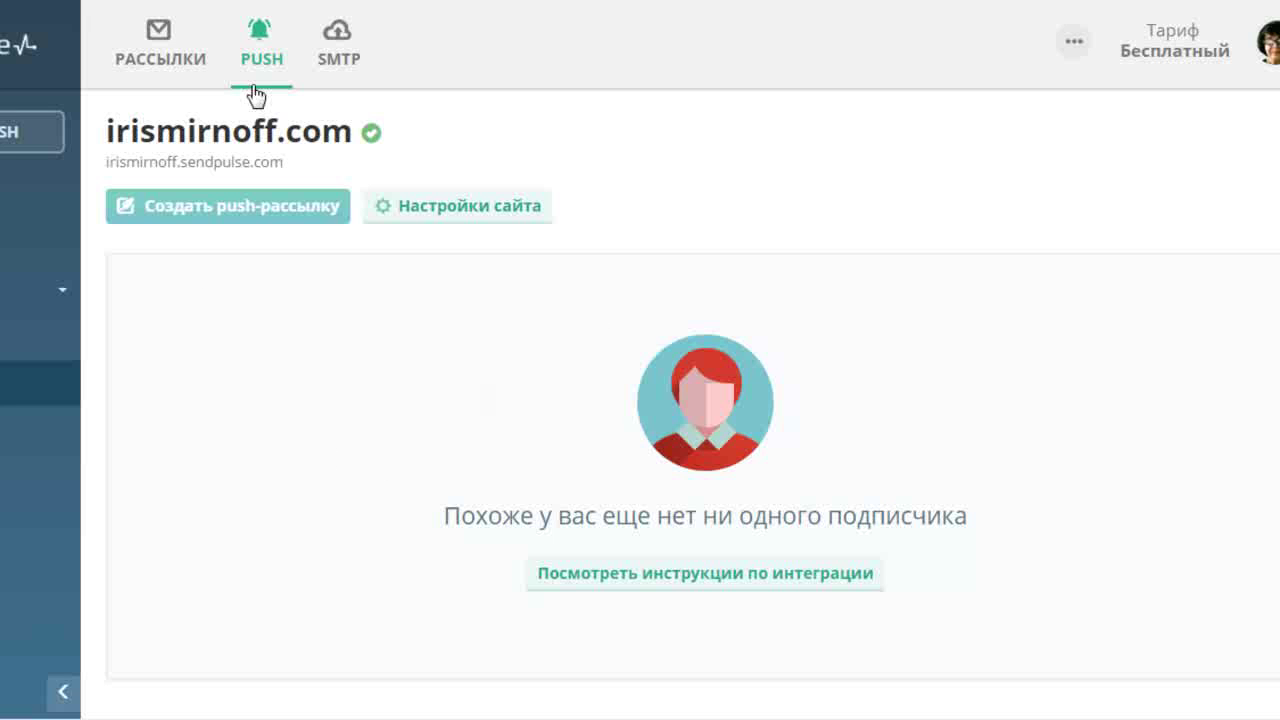
Go to the overview of the Push service and start a new push notification
left_click(257, 62)
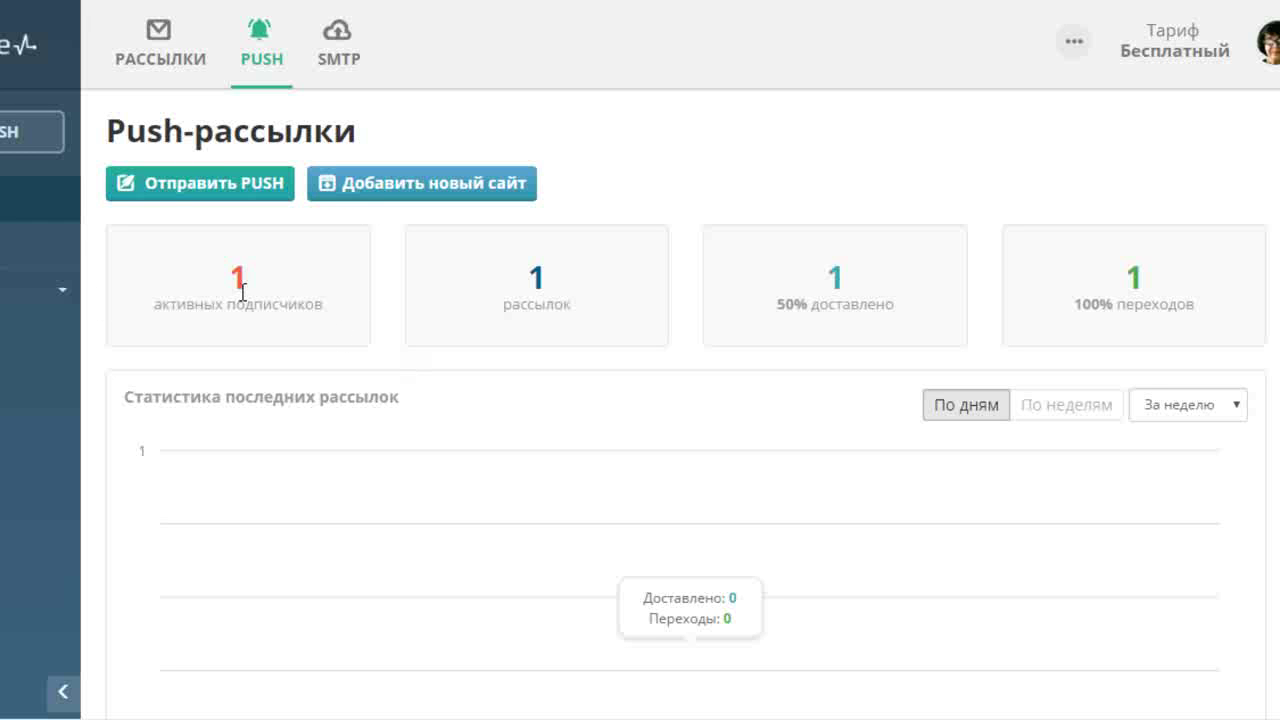
left_click(207, 192)
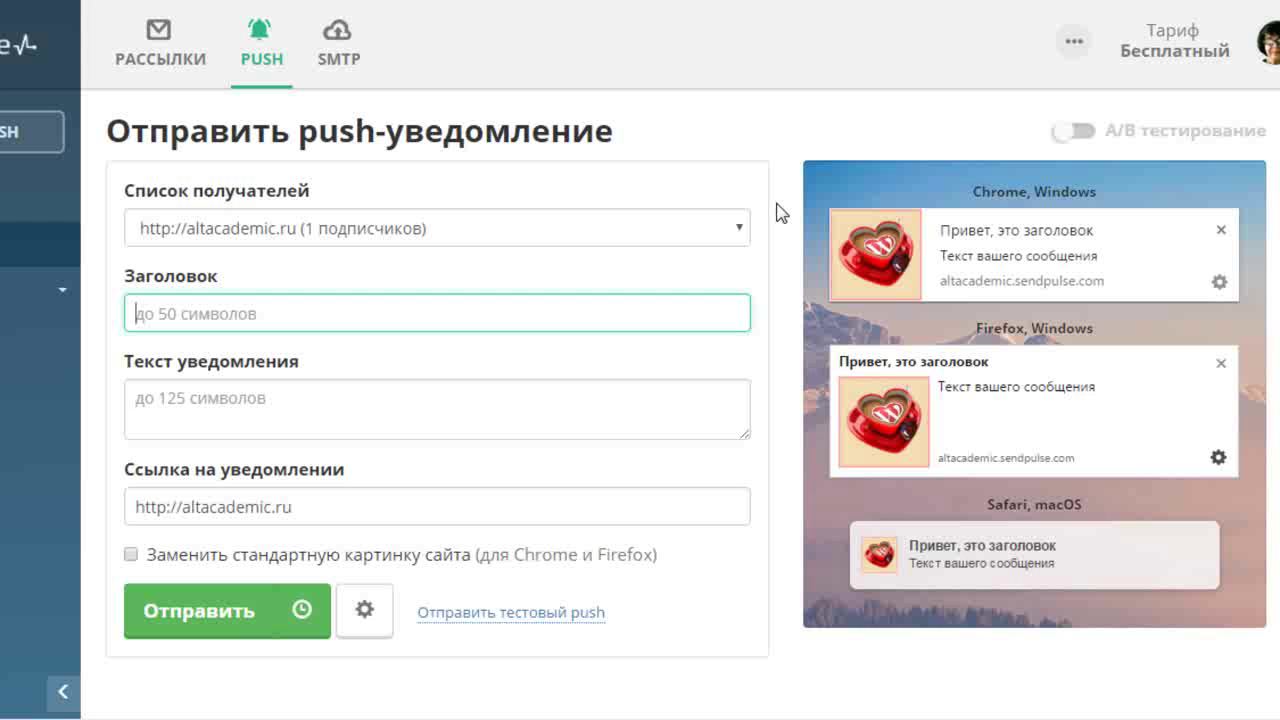
scroll(777, 213, "down", 2)
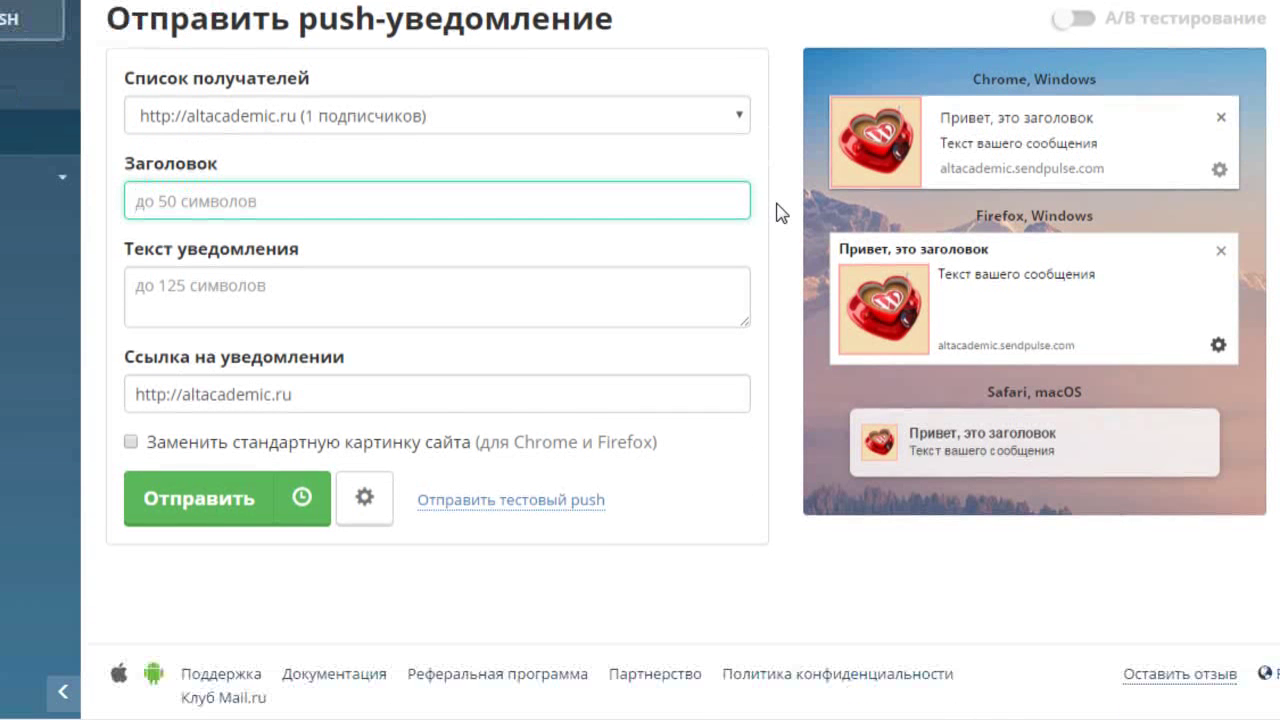
scroll(777, 213, "up", 2)
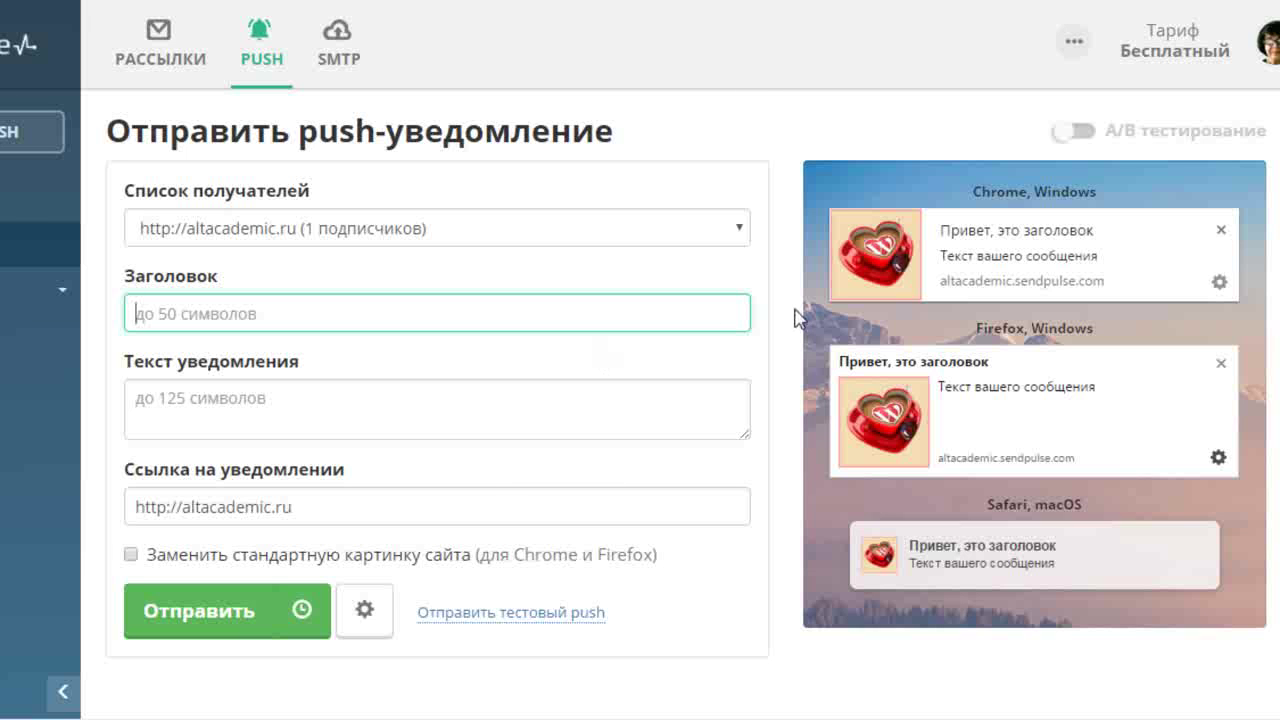
scroll(786, 272, "down", 2)
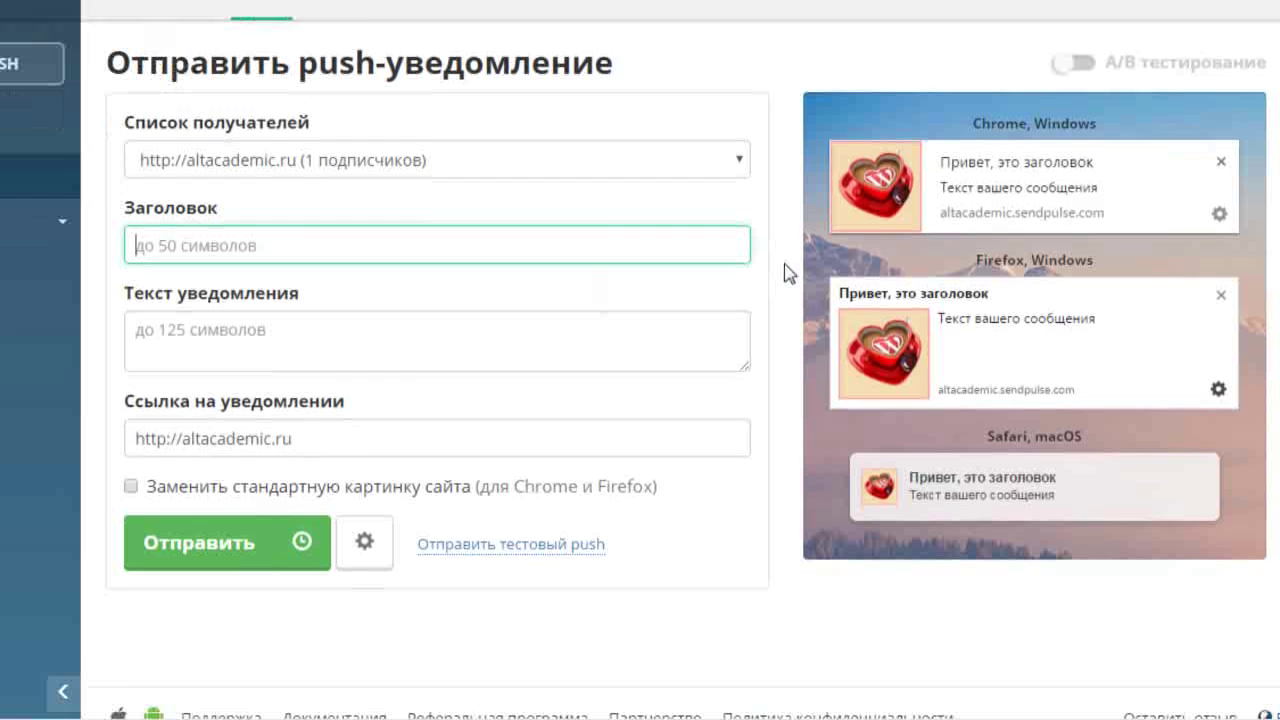
scroll(786, 272, "up", 2)
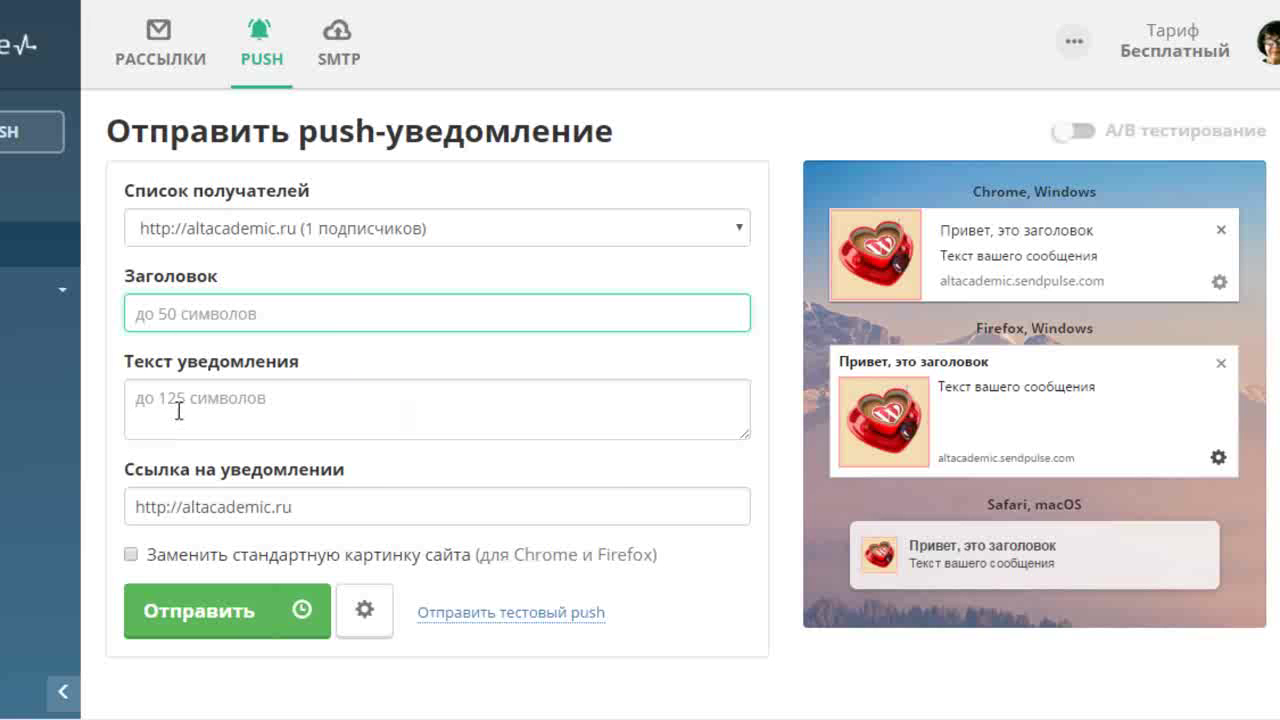
left_click(294, 508)
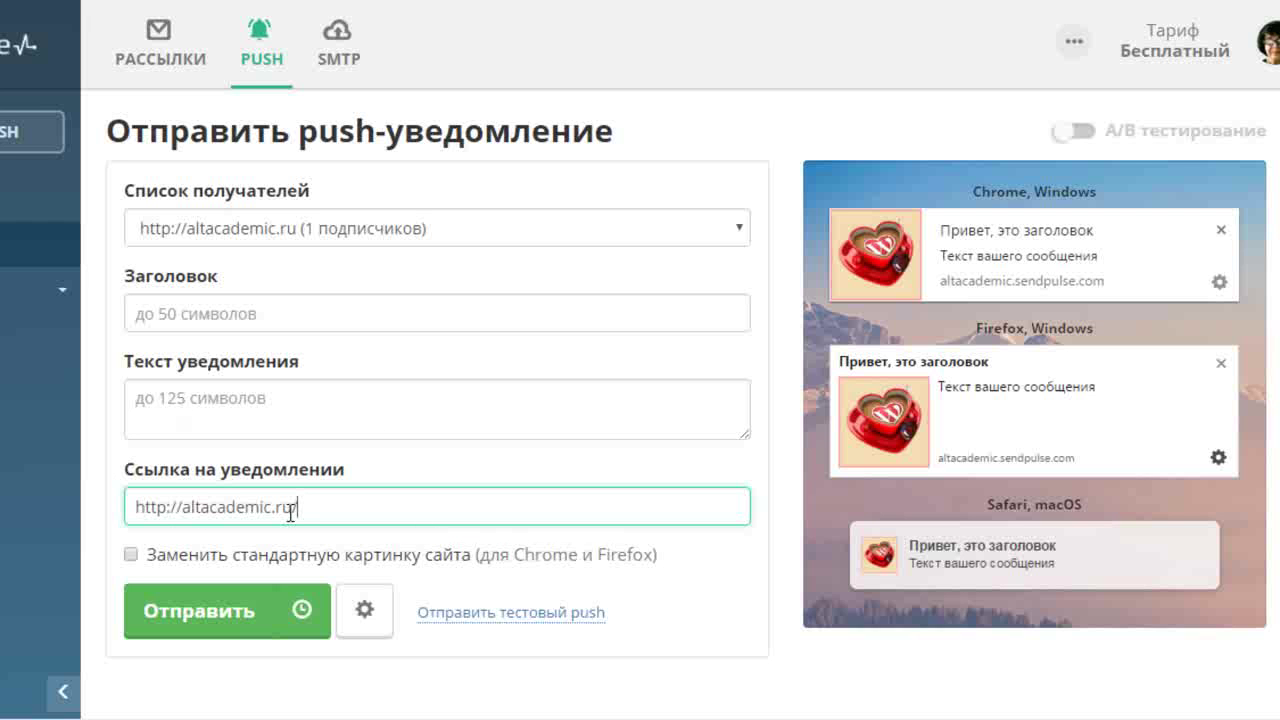
key("BackSpace")
scroll(306, 534, "down", 2)
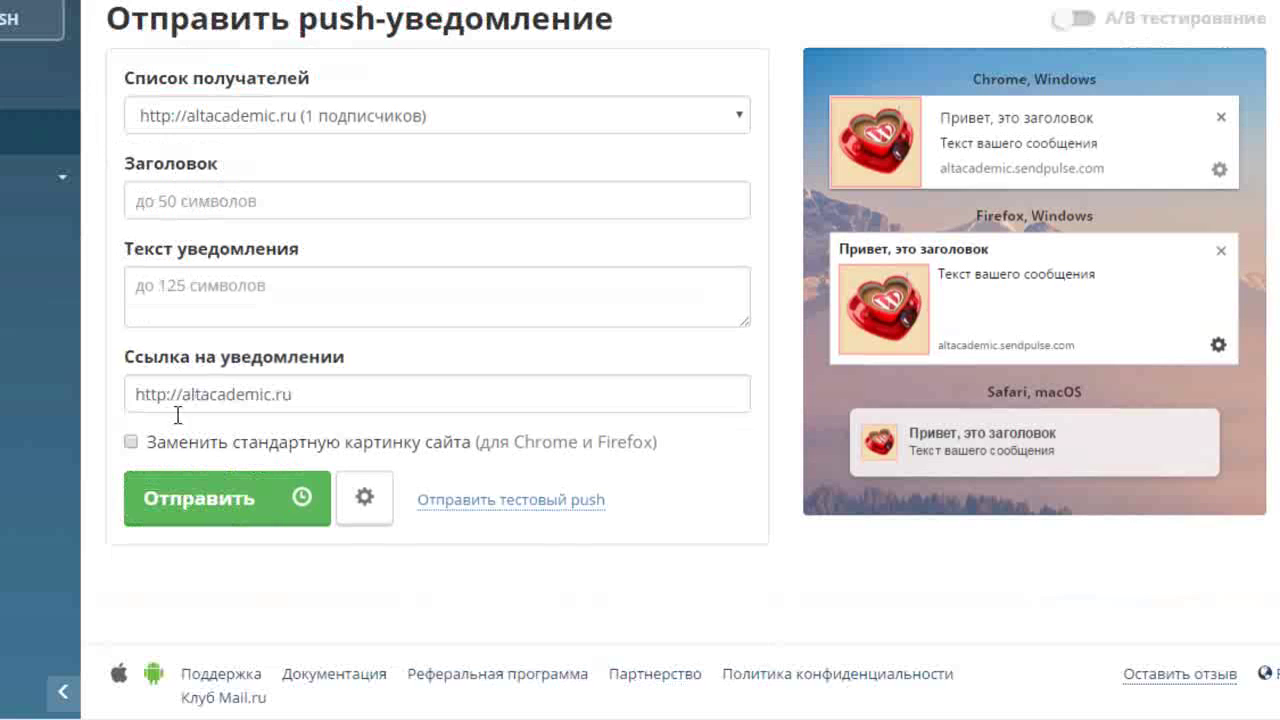
left_click(129, 443)
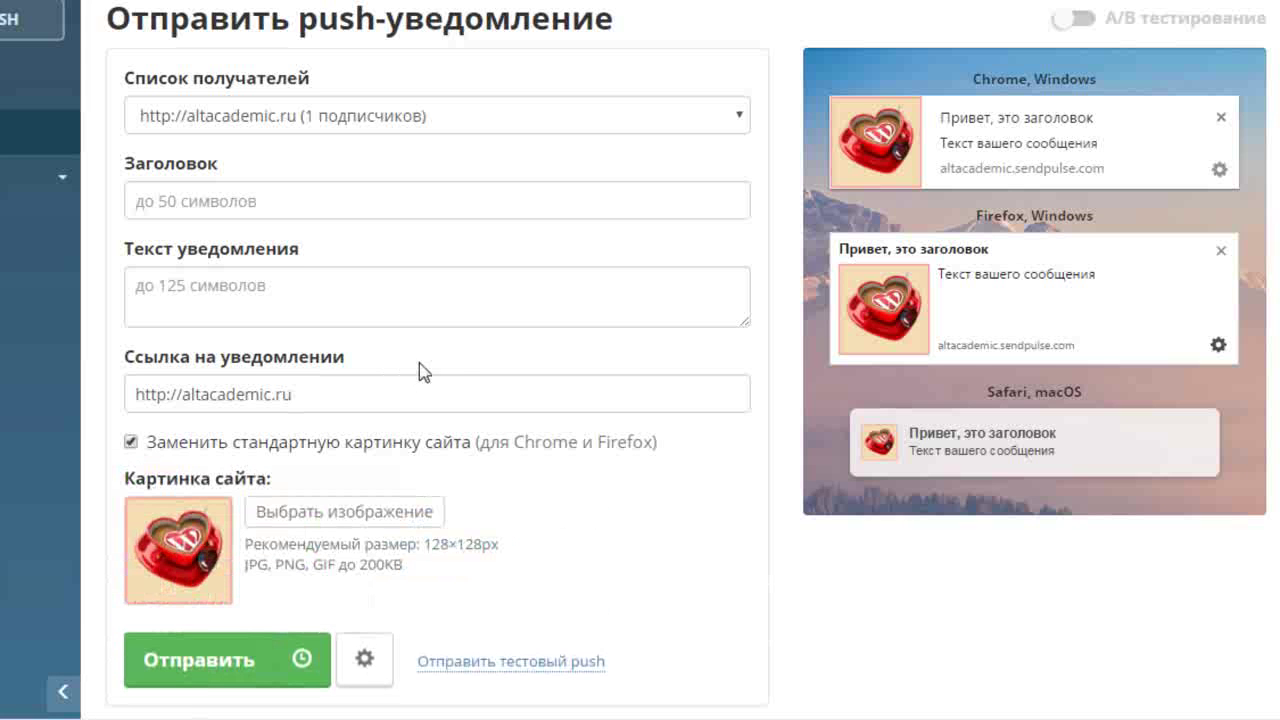
Enable delayed sending (Отложенная отправка), view its date and time pickers, and disable it again
scroll(474, 325, "down", 3)
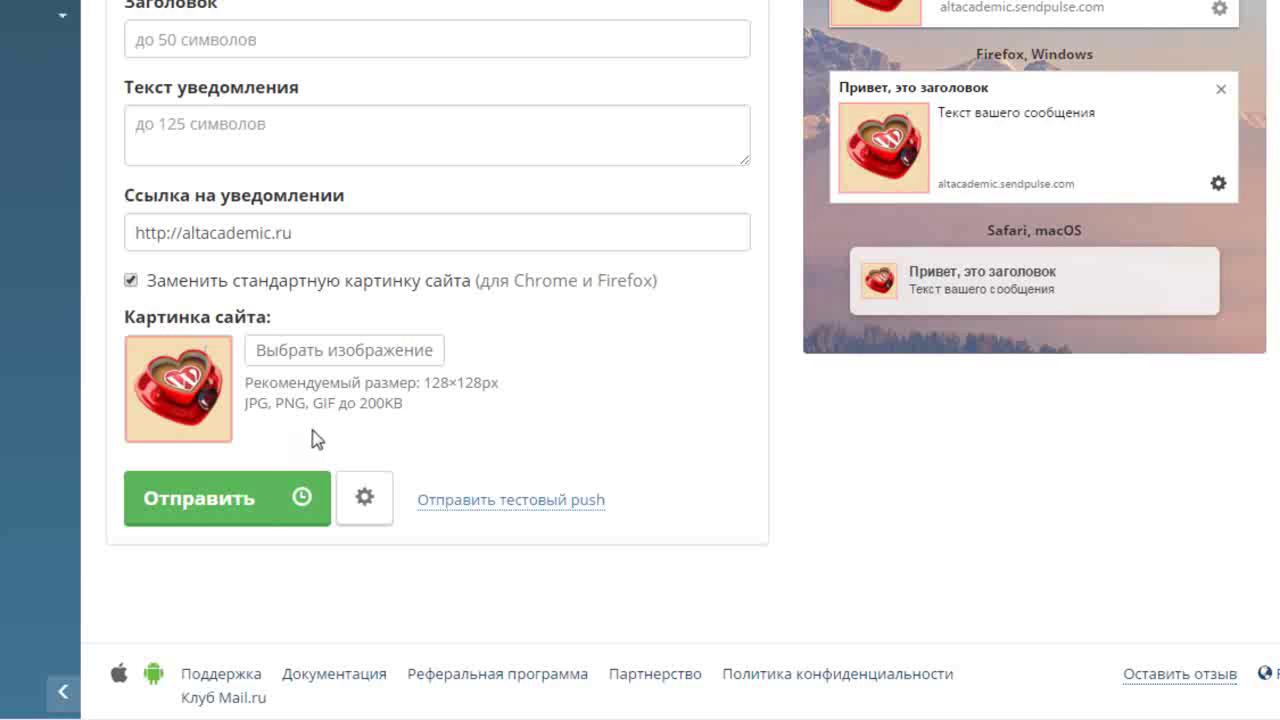
left_click(300, 503)
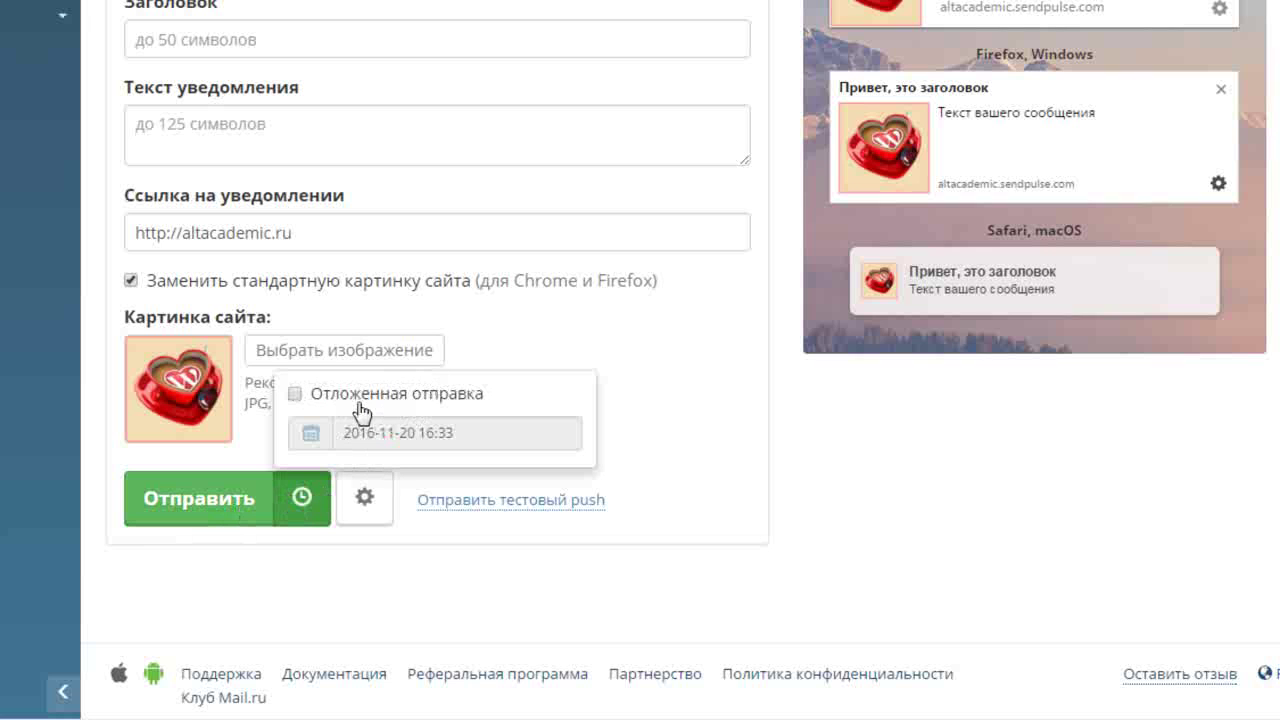
left_click(295, 395)
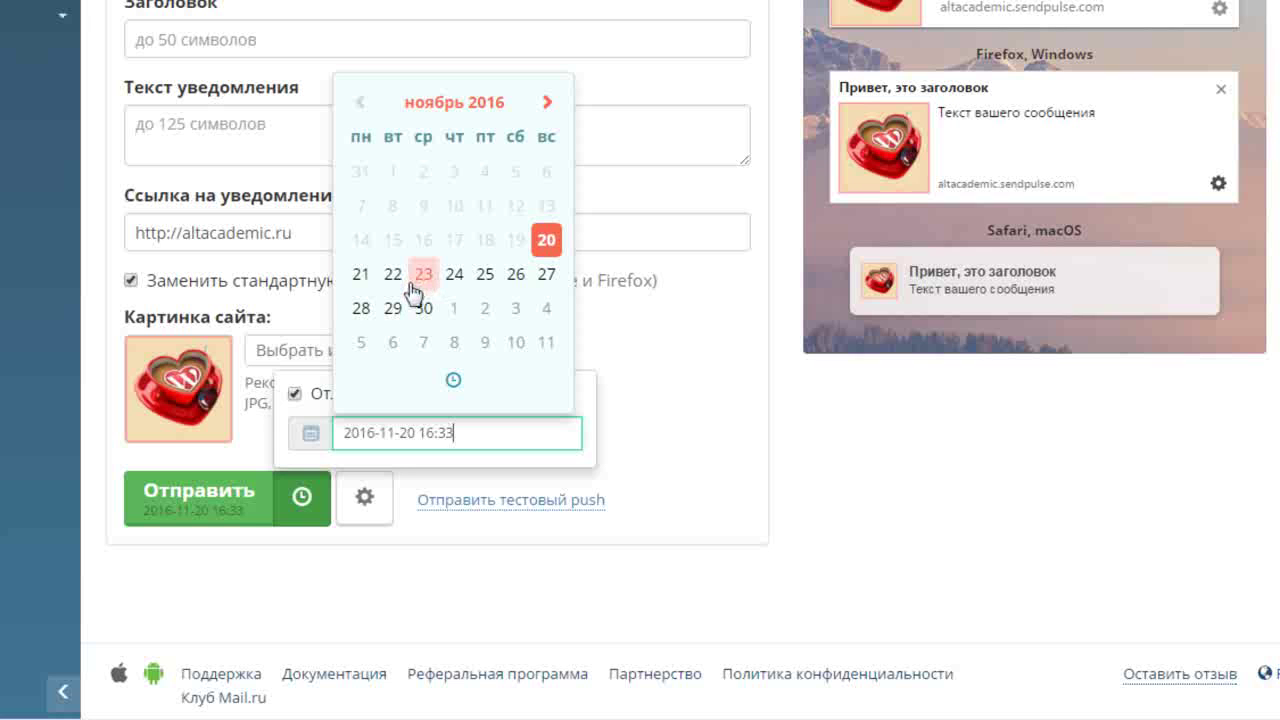
left_click(456, 390)
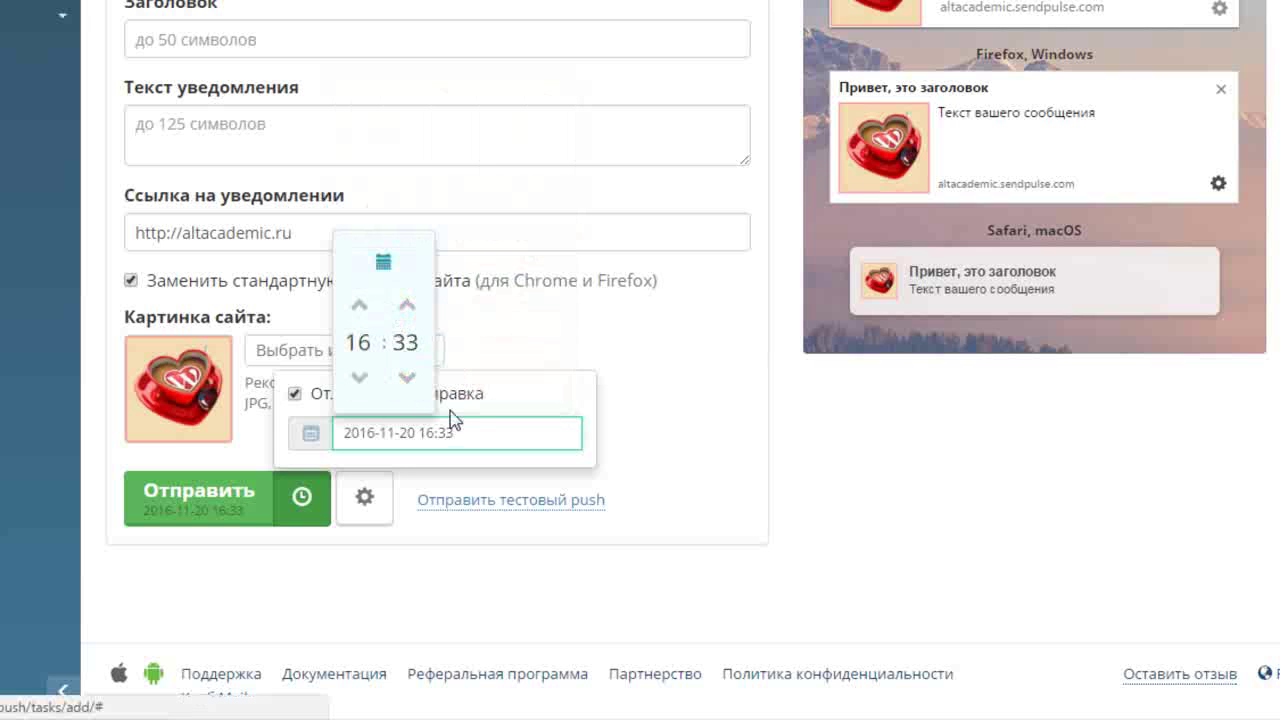
left_click(295, 394)
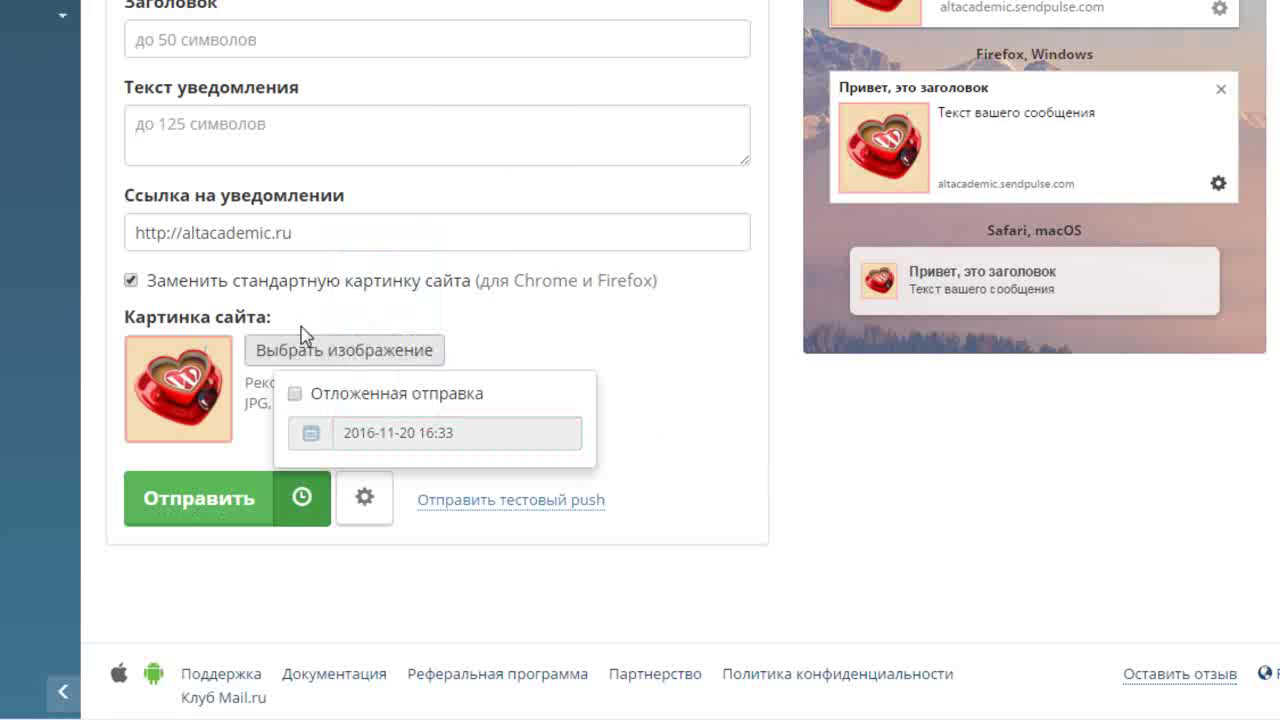
Examine the notification's extra settings for push lifetime, gradual sending (Постепенная отправка) and UTM tags, leaving them as they are
left_click(365, 502)
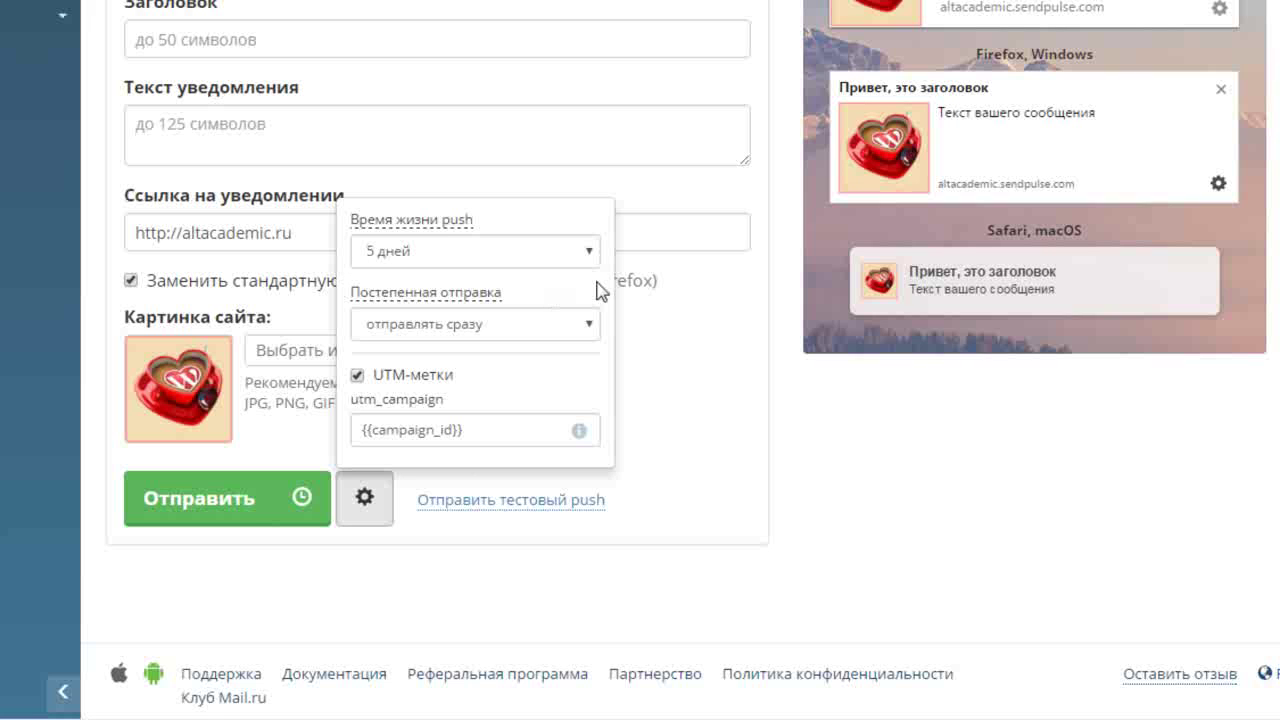
left_click(592, 326)
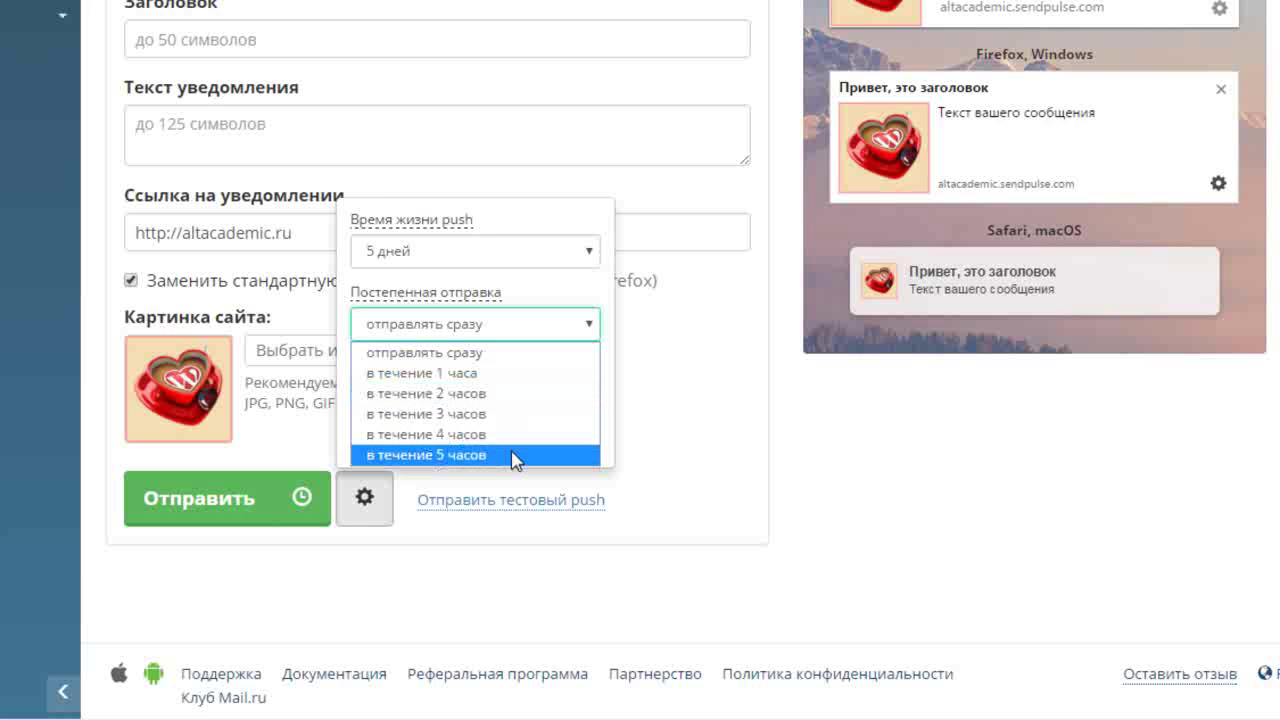
left_click(720, 326)
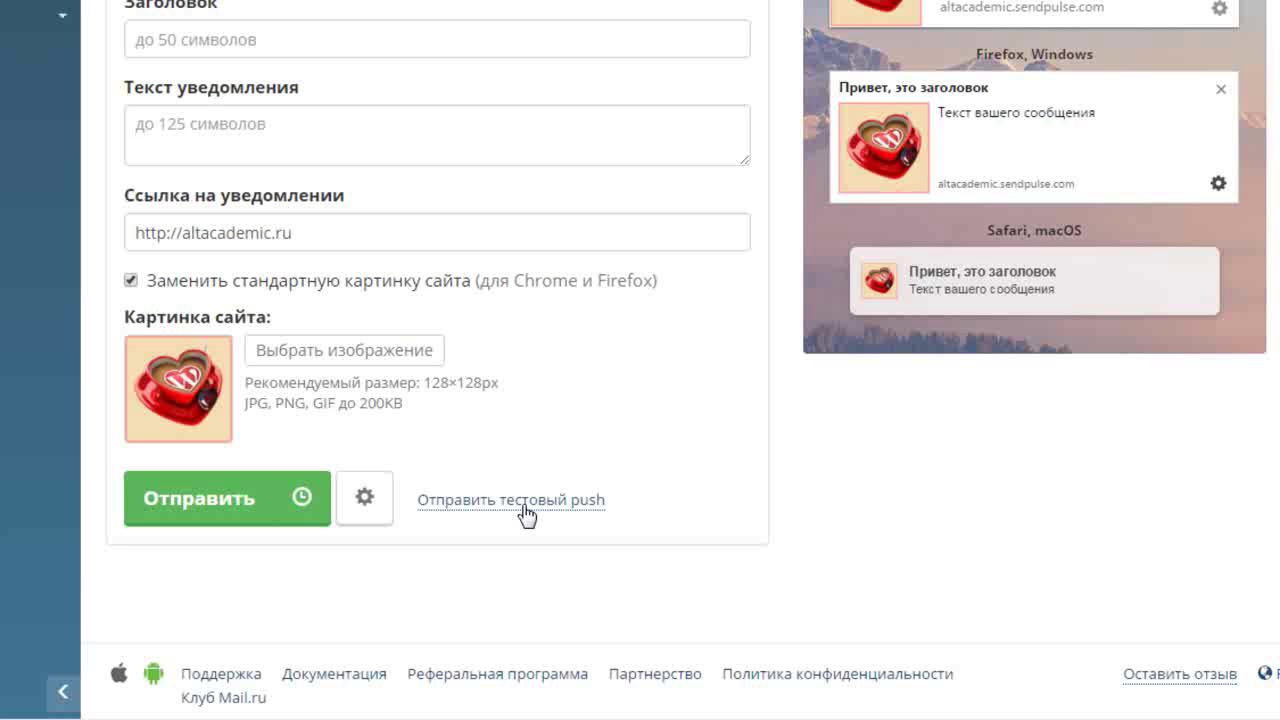
scroll(699, 416, "up", 5)
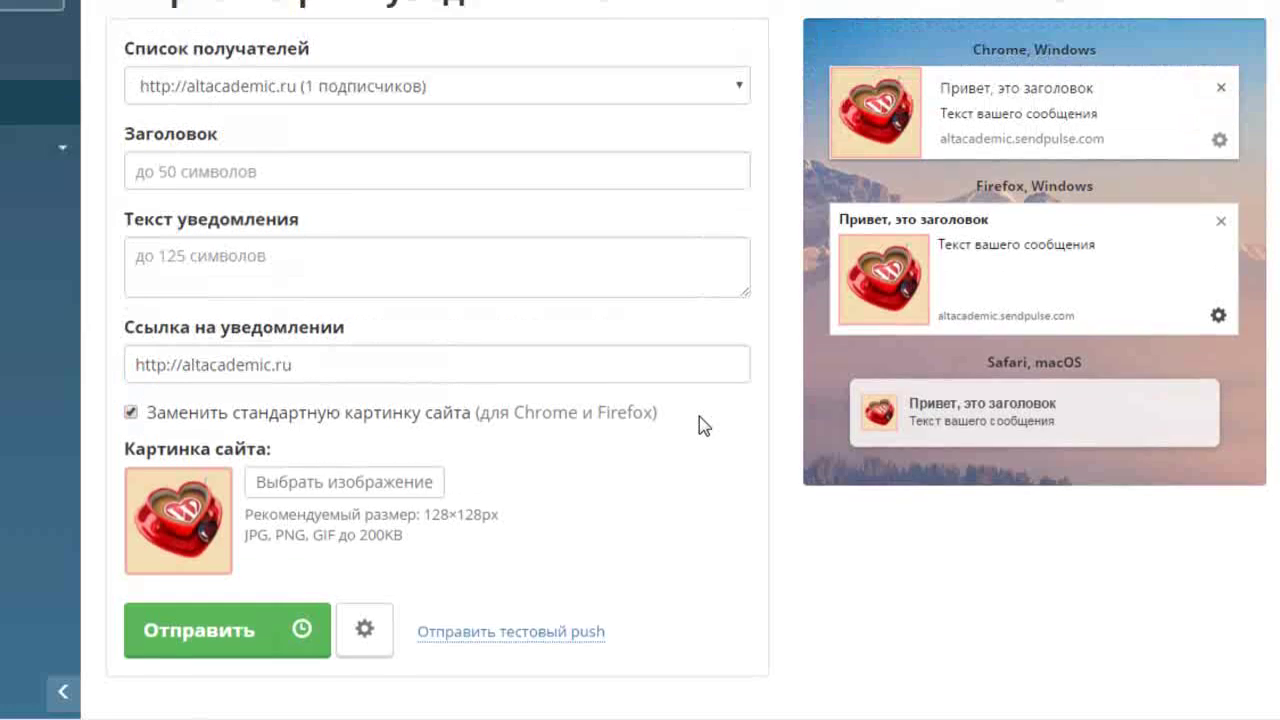